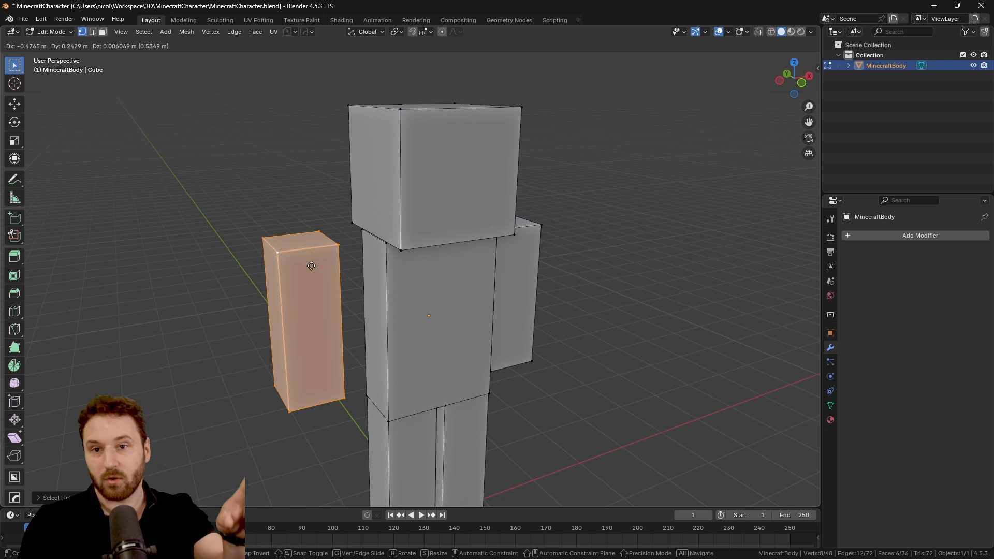
Place the selected arm back against the side of the torso and return to Object Mode.
left_click(348, 262)
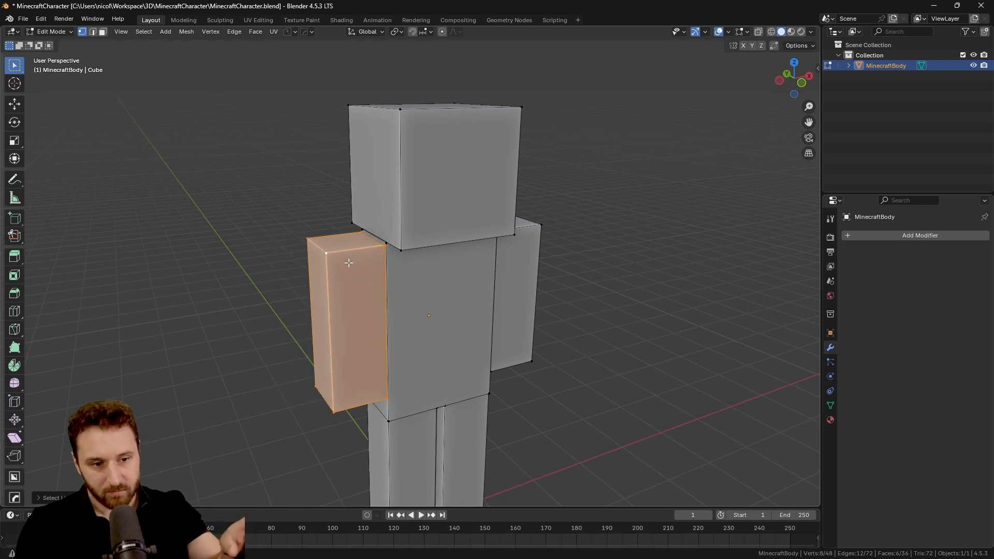
left_click(41, 33)
left_click(52, 42)
scroll(357, 213, "down", 5)
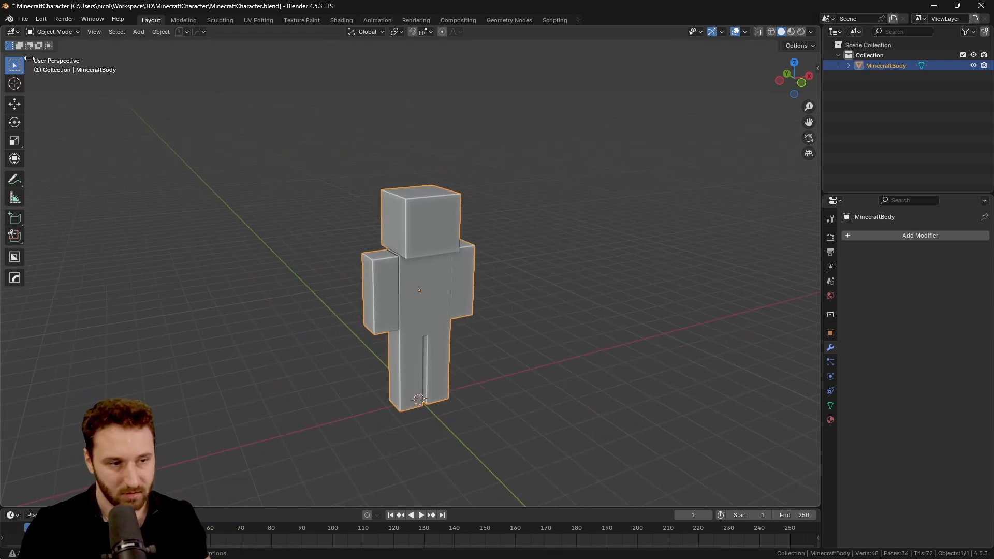
Add a cube mesh and move it up along Z so it sits above the character's head.
left_click(42, 32)
left_click(66, 43)
left_click(265, 230)
key("shift+a")
mouse_move(294, 292)
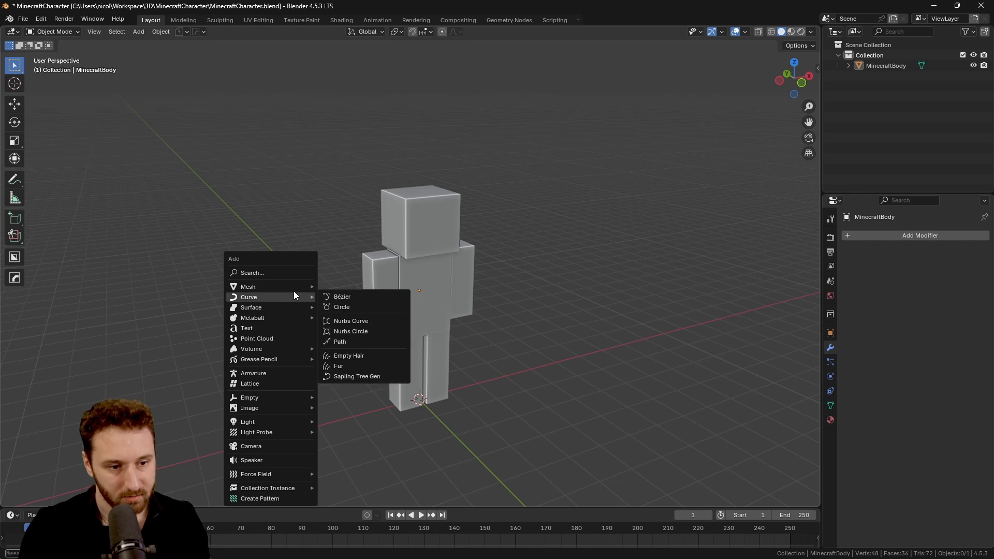
left_click(371, 299)
key("g")
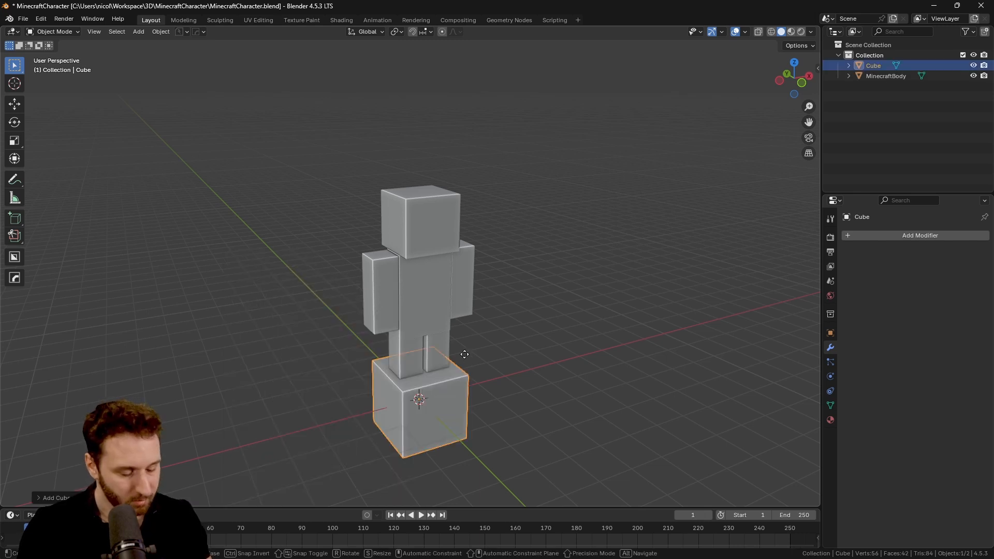
key("z")
left_click(252, 92)
Flatten the new cube into a thin slab in Edit Mode by scaling it along Z.
left_click(72, 32)
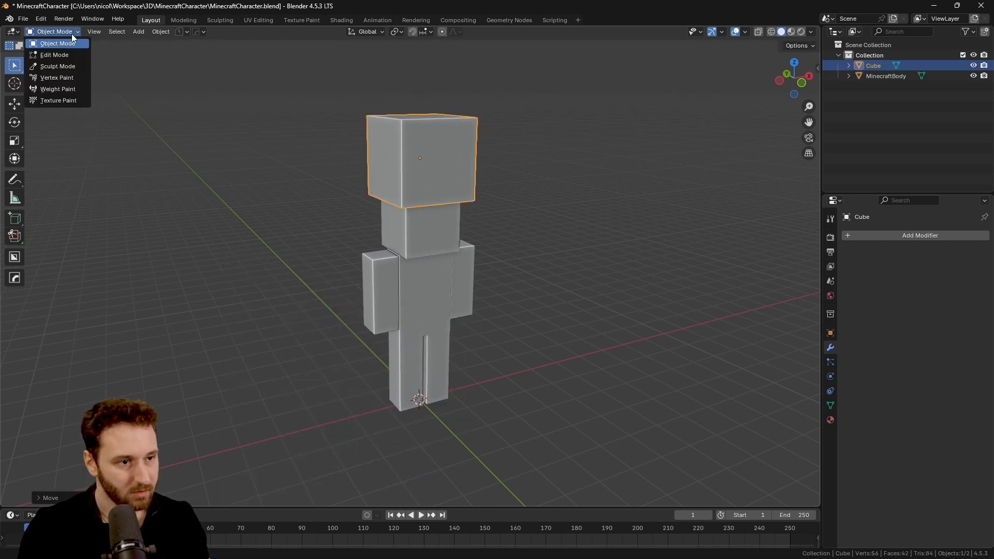
left_click(53, 55)
middle_click_drag(303, 151, 434, 172)
key("g")
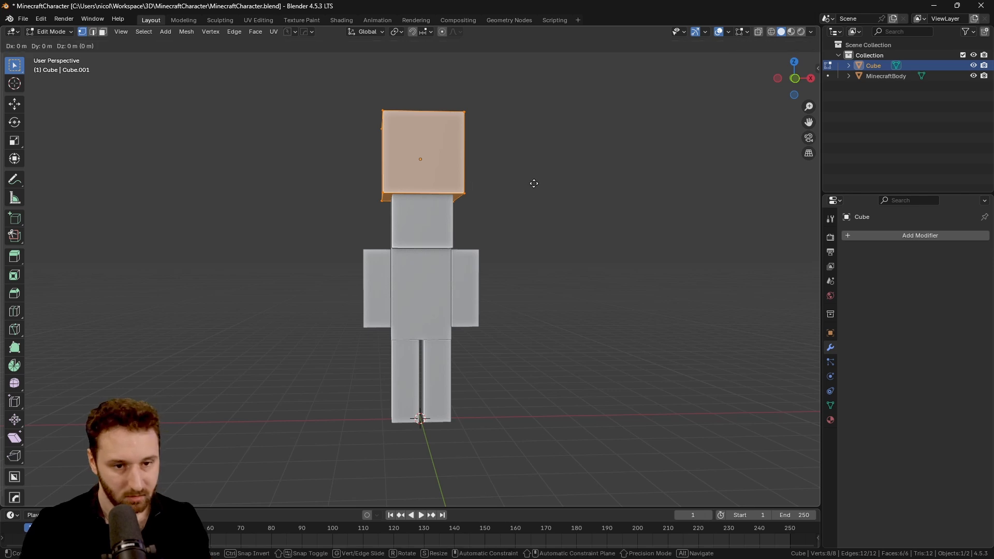
right_click(535, 183)
key("s")
key("z")
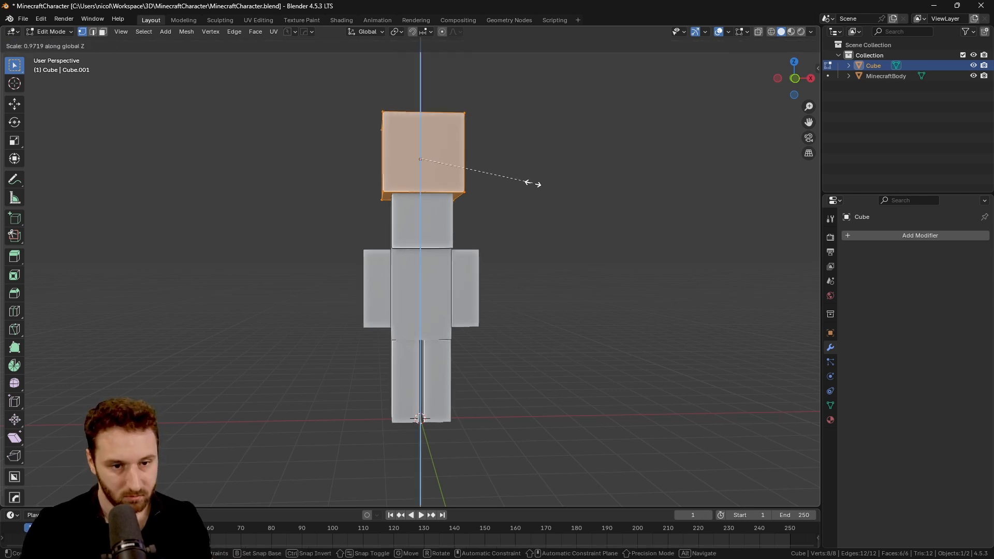
left_click(449, 164)
Lower the flattened cube along Z onto the head as a hat and return to Object Mode.
key("g")
key("z")
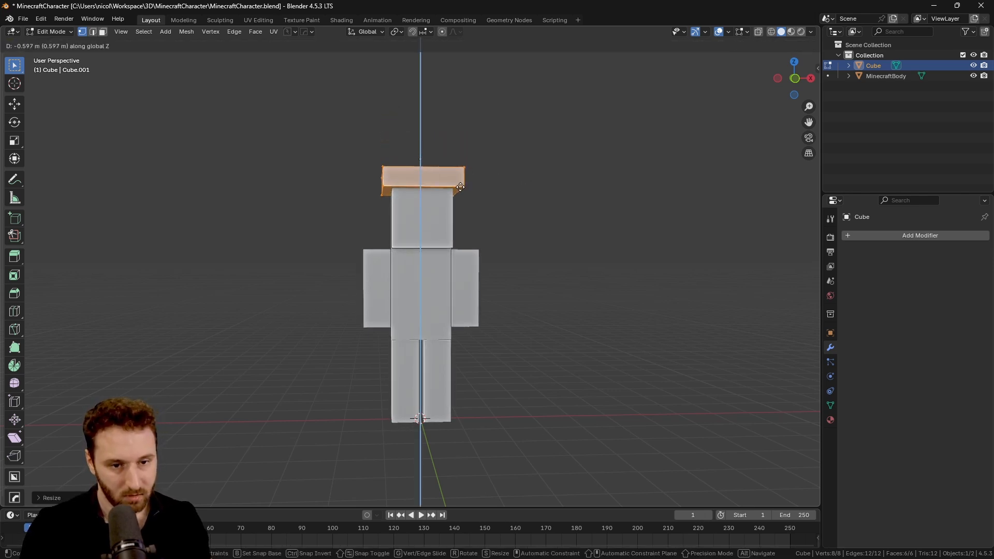
left_click(449, 188)
middle_click_drag(450, 188, 525, 252)
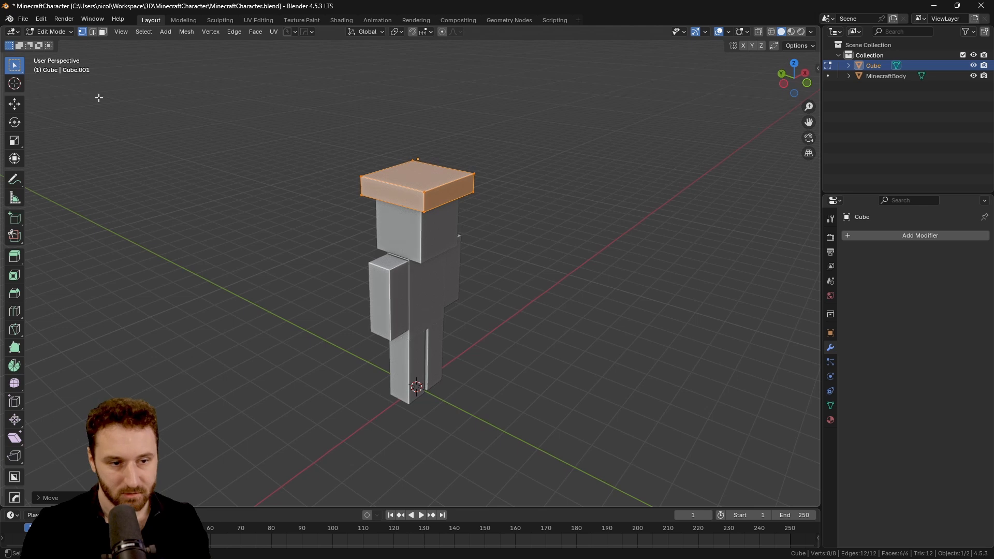
left_click(52, 32)
left_click(67, 44)
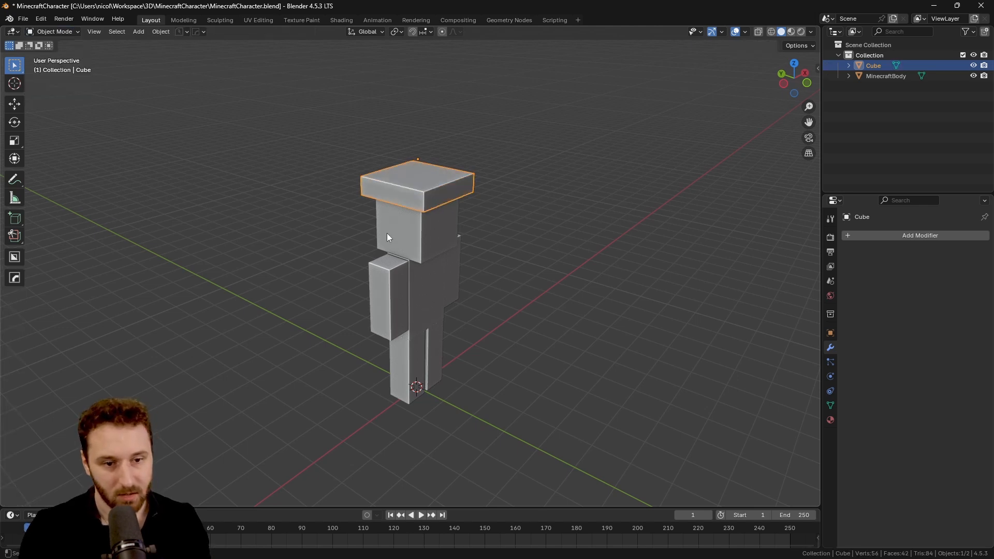
Join the hat cube into MinecraftBody, keeping MinecraftBody as the active object.
middle_click_drag(386, 233, 473, 328, "shift")
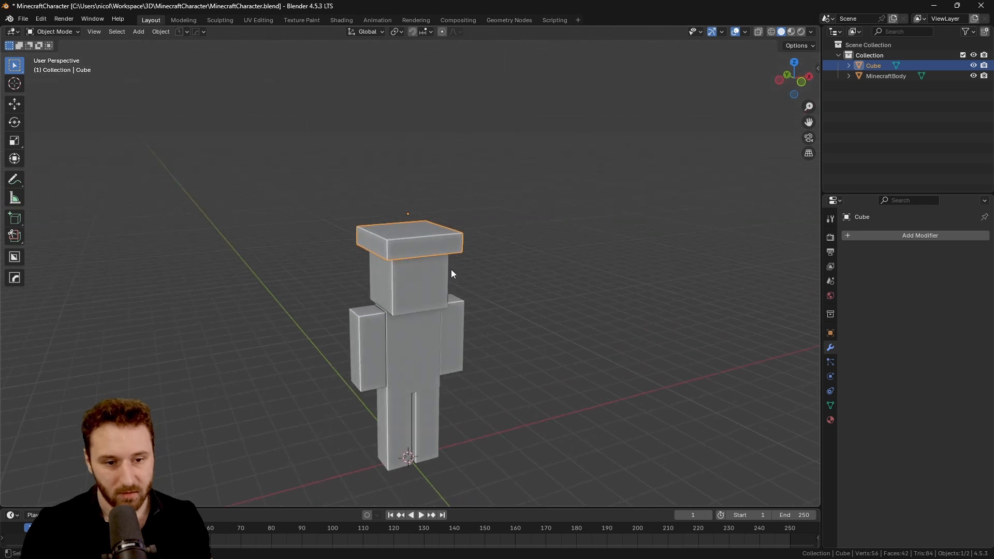
scroll(452, 269, "up", 5)
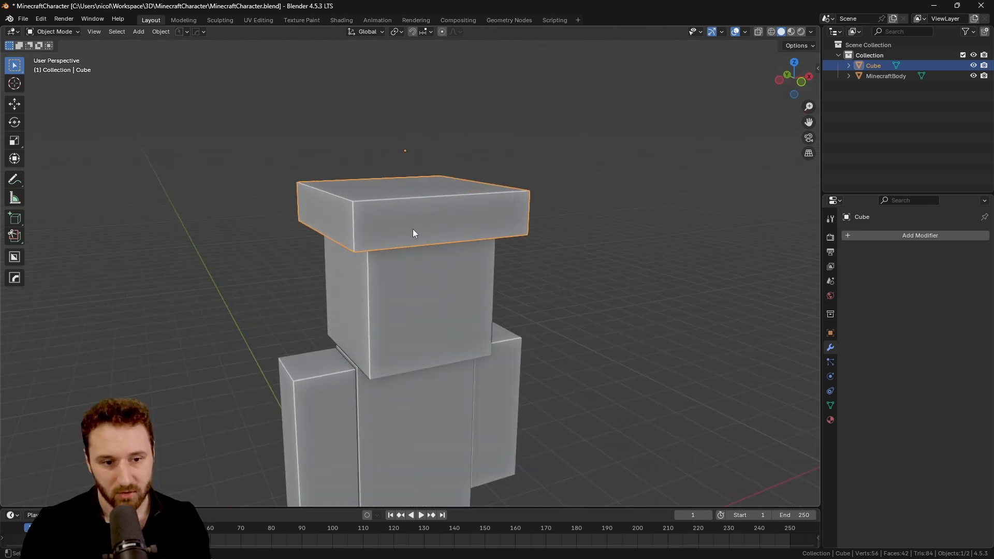
left_click(427, 307, "shift")
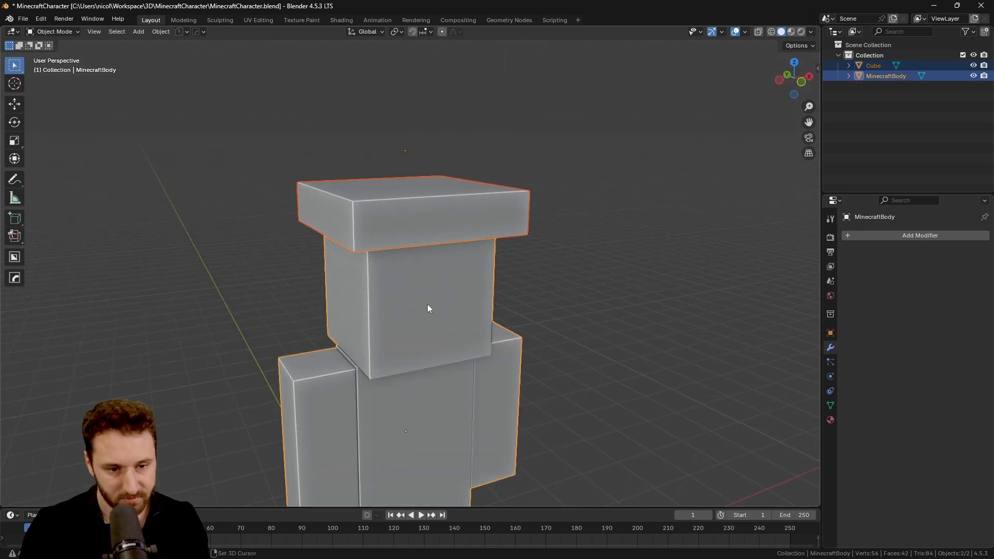
left_click(161, 32)
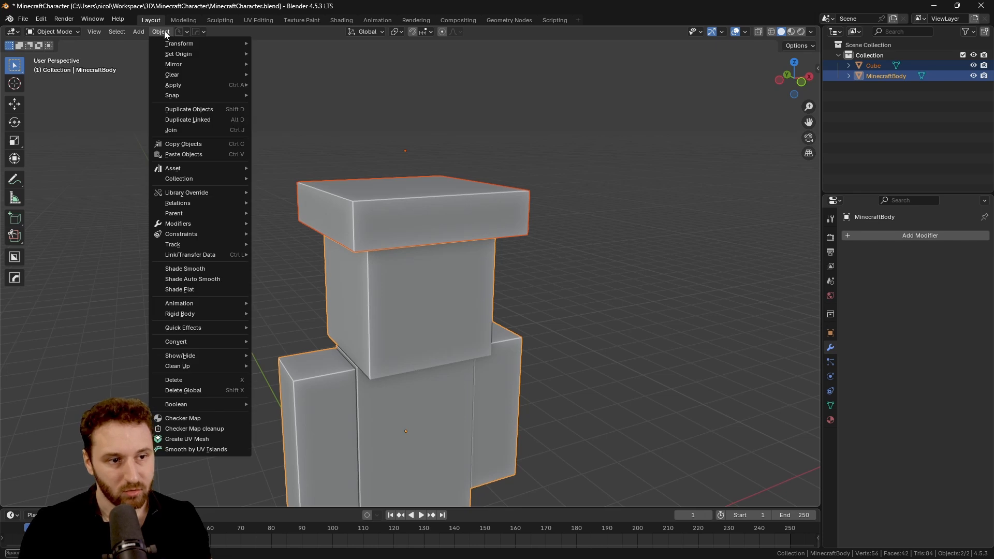
left_click(221, 130)
middle_click_drag(397, 281, 438, 292)
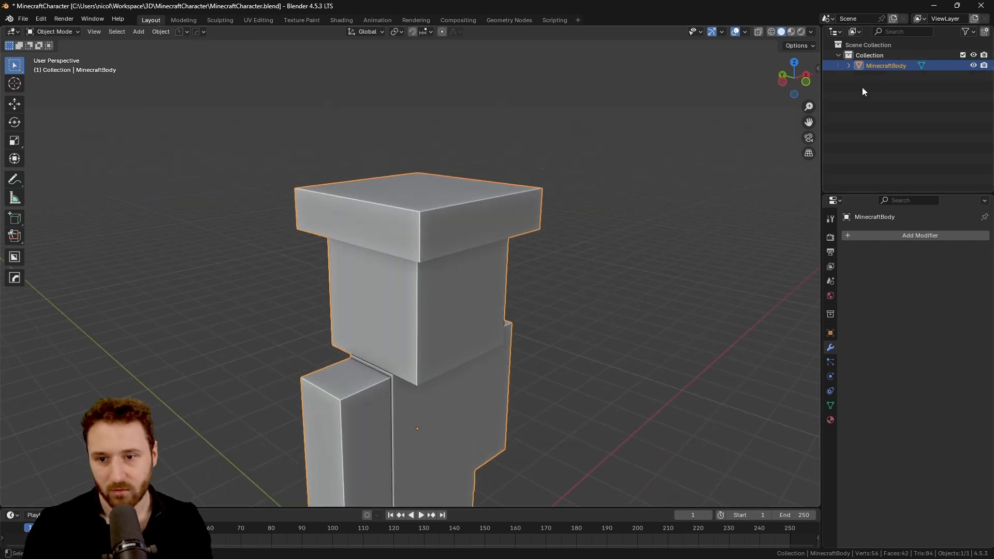
Select all of the hat's linked geometry in Edit Mode and try moving it away from the head.
left_click(69, 35)
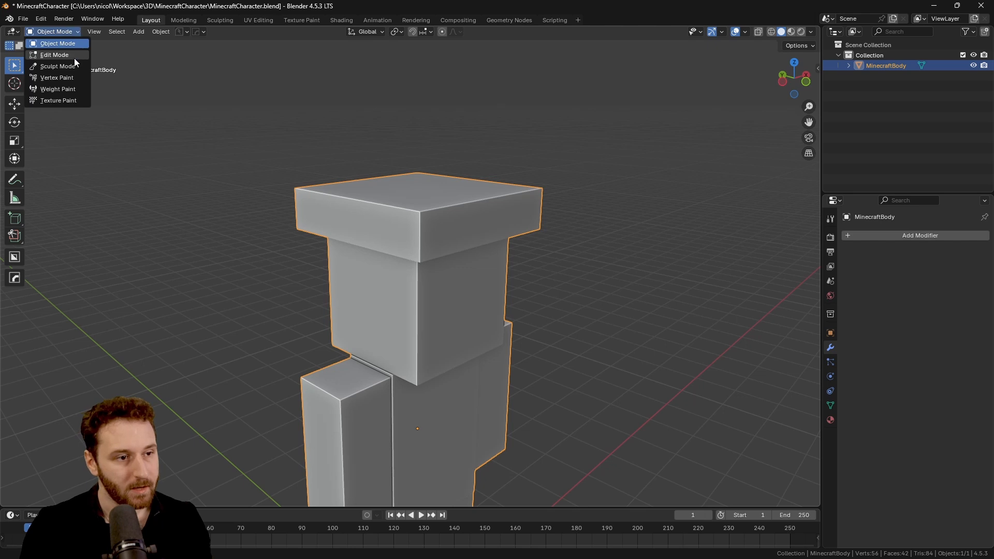
left_click(73, 57)
middle_click_drag(497, 269, 572, 273)
key("alt+a")
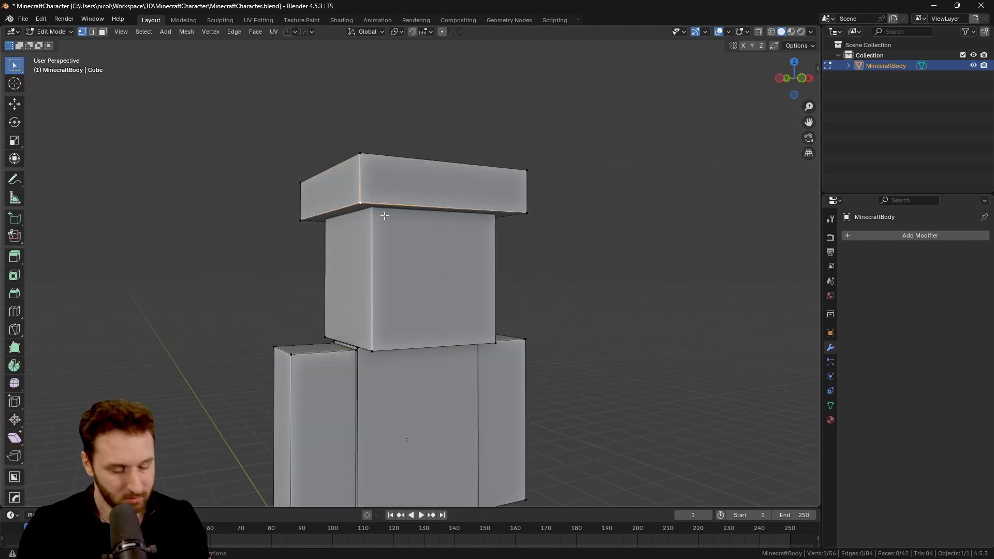
key("ctrl+l")
key("g")
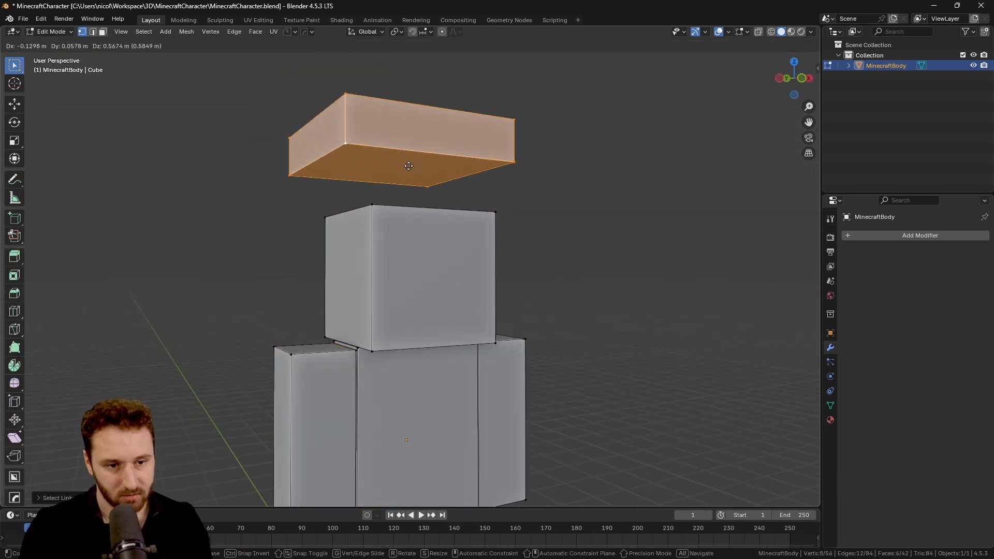
right_click(428, 213)
middle_click_drag(424, 235, 416, 260)
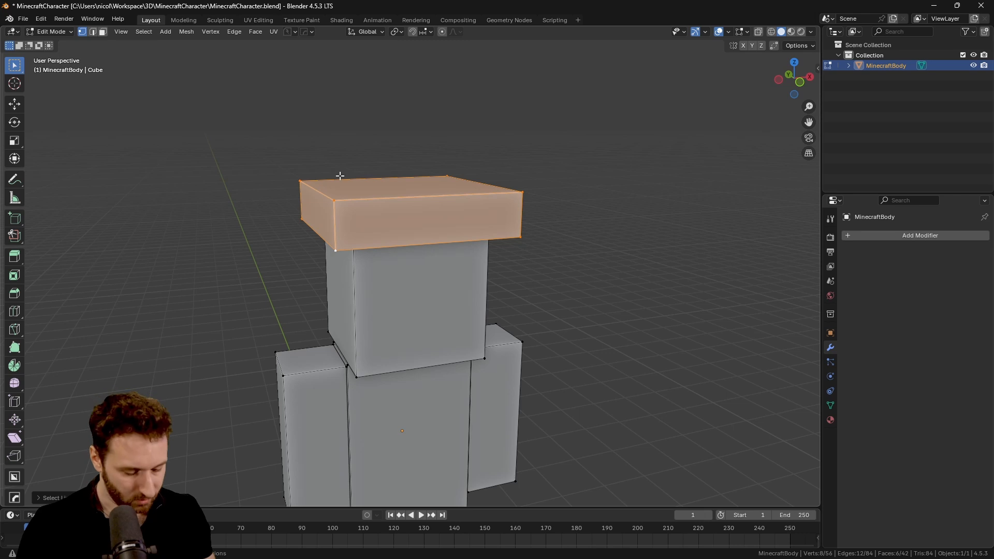
Delete the selected hat geometry from MinecraftBody and return to Object Mode.
key("x")
left_click(306, 178)
left_click(54, 32)
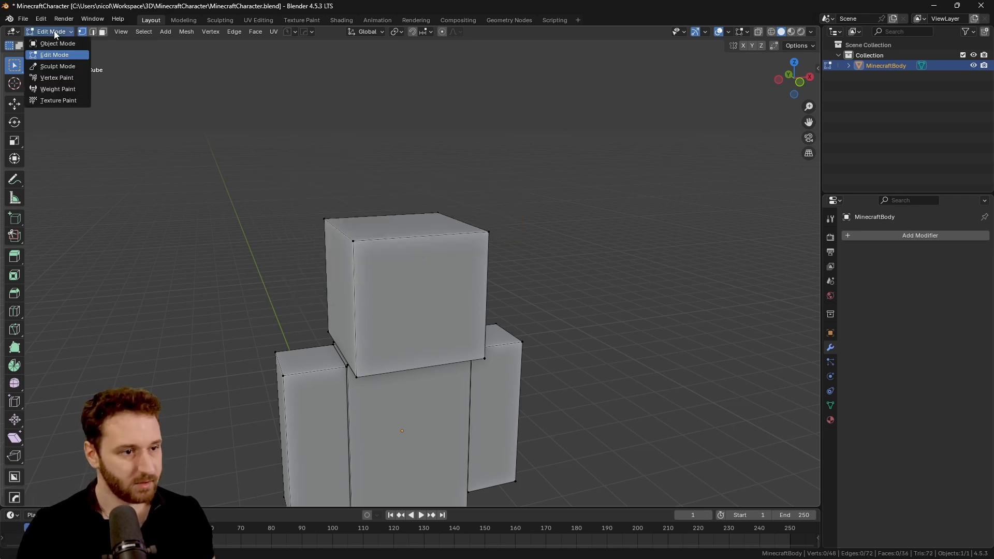
left_click(58, 44)
Start an FBX export and load the operator preset that limits it to selected objects and the Mesh type.
left_click(23, 19)
mouse_move(70, 176)
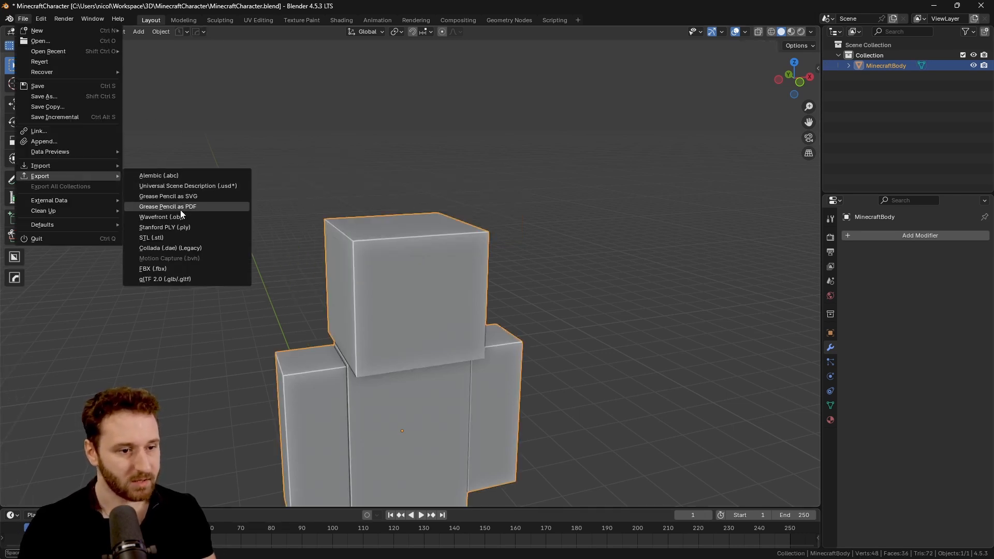
left_click(173, 267)
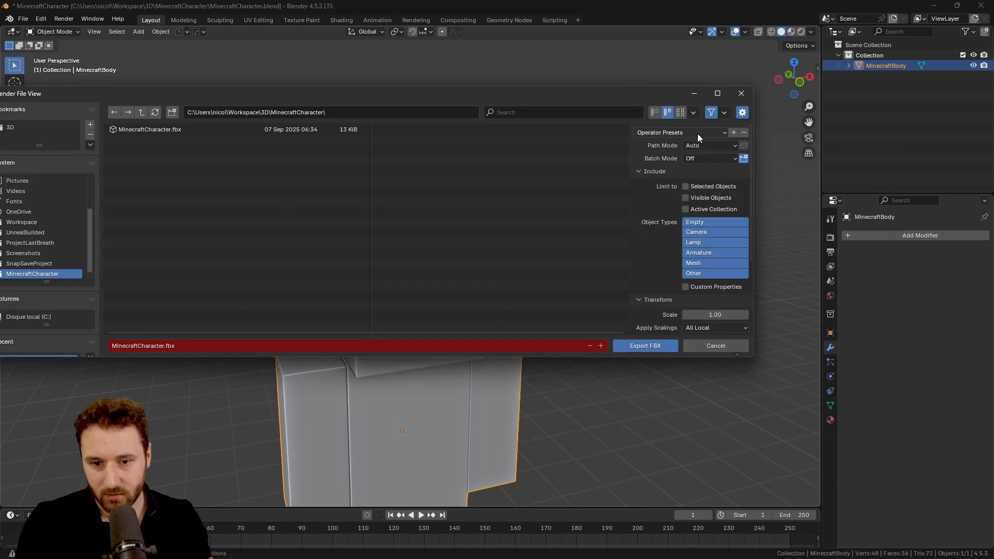
left_click(697, 134)
left_click(694, 159)
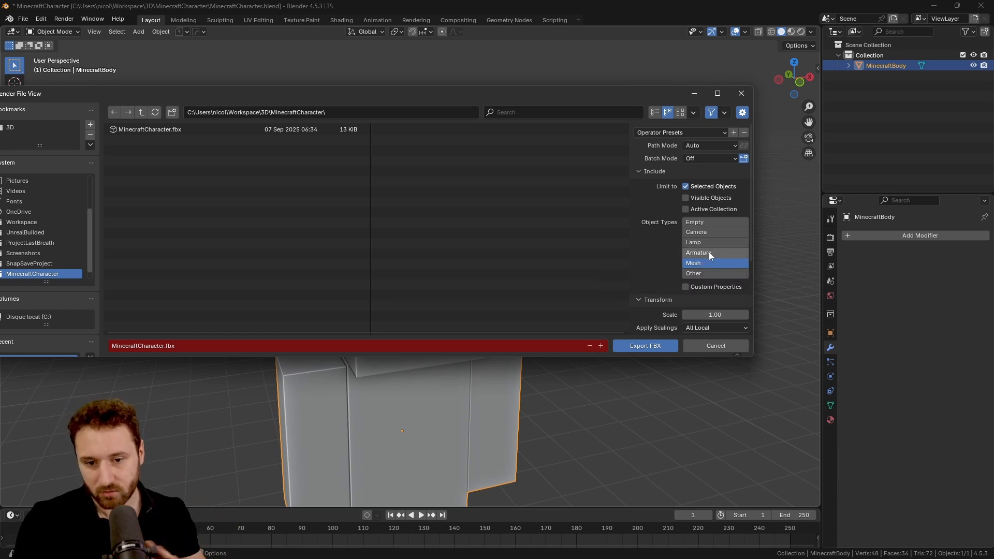
Review the transform and geometry export settings, and export the character as MinecraftCharacter.fbx.
scroll(704, 259, "down", 4)
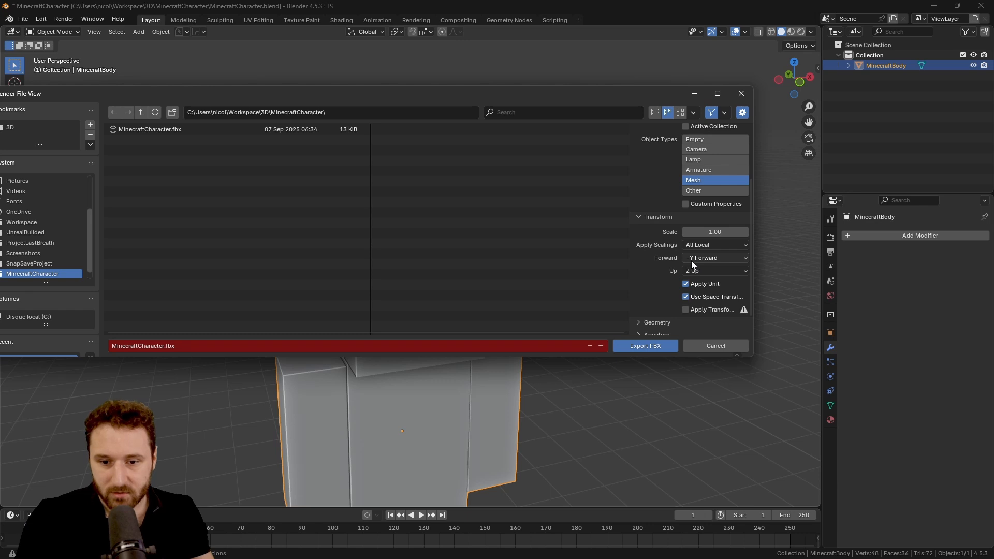
scroll(697, 266, "down", 1)
left_click(636, 302)
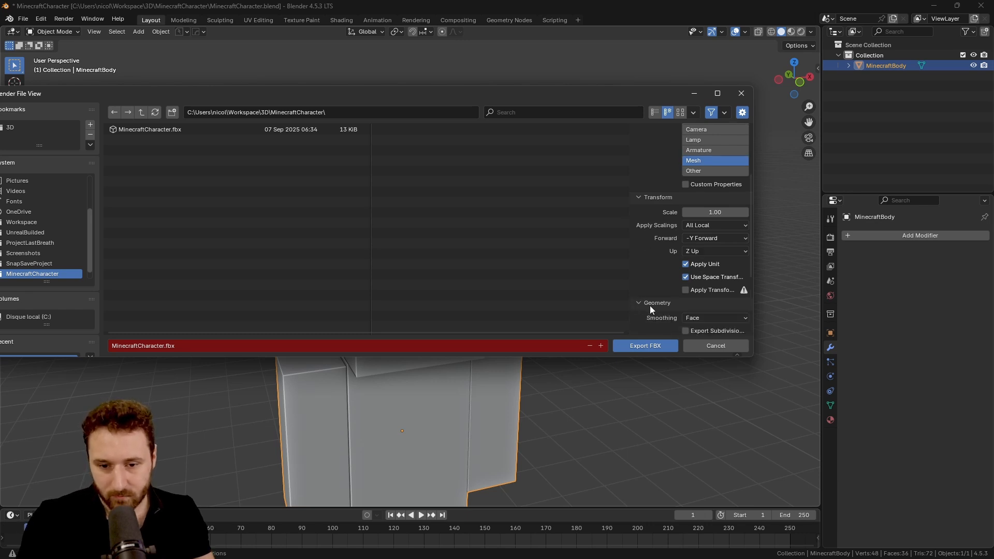
scroll(650, 305, "down", 2)
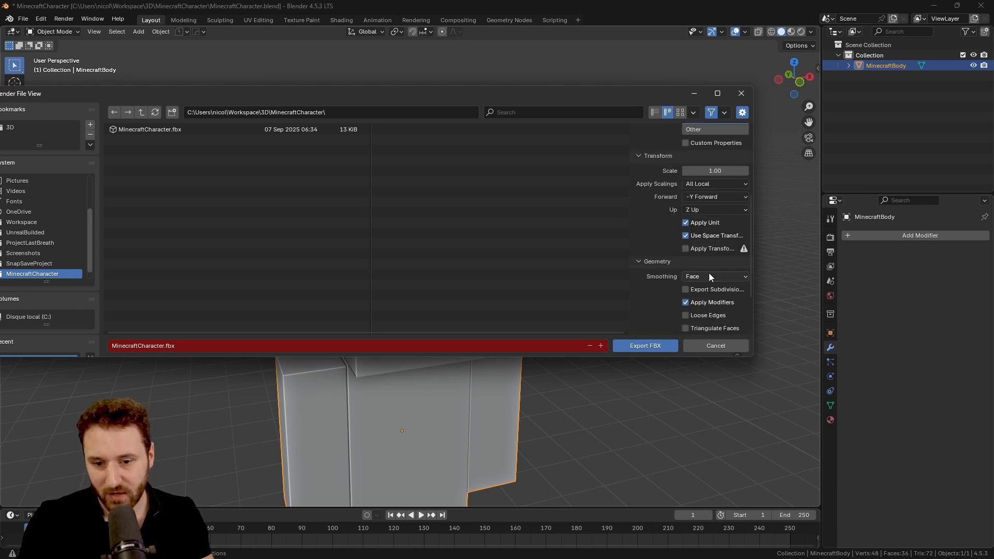
scroll(708, 275, "down", 3)
scroll(648, 276, "up", 1)
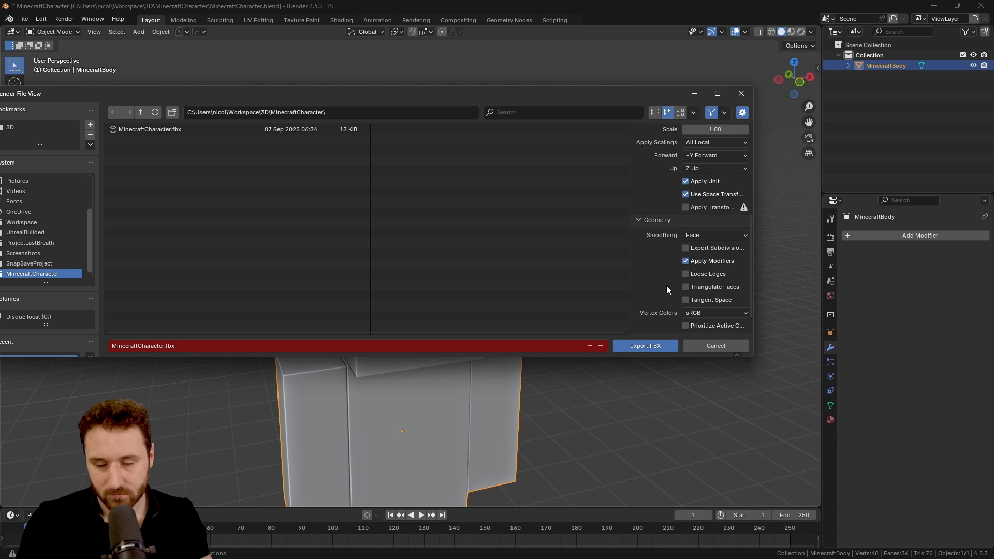
scroll(666, 285, "down", 1)
scroll(641, 270, "up", 4)
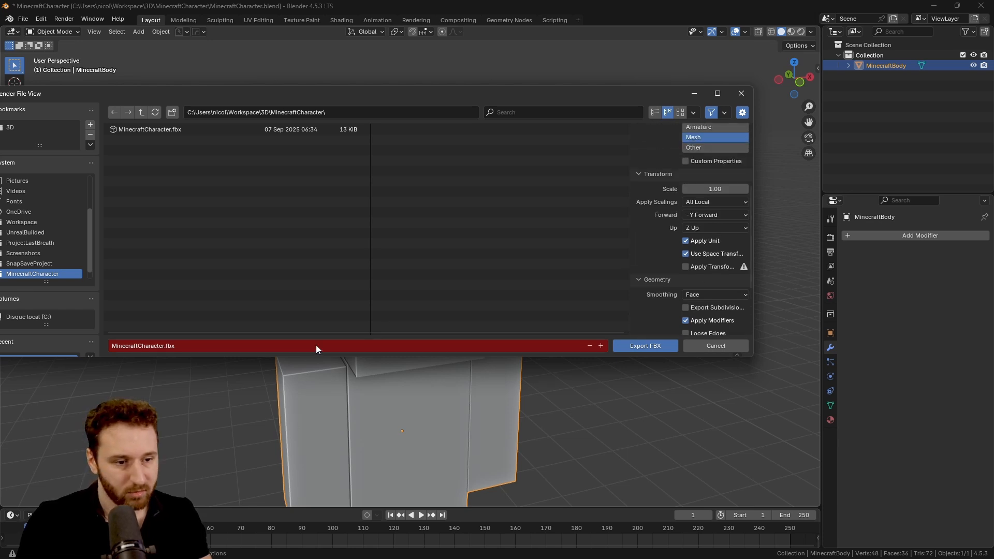
left_click(645, 345)
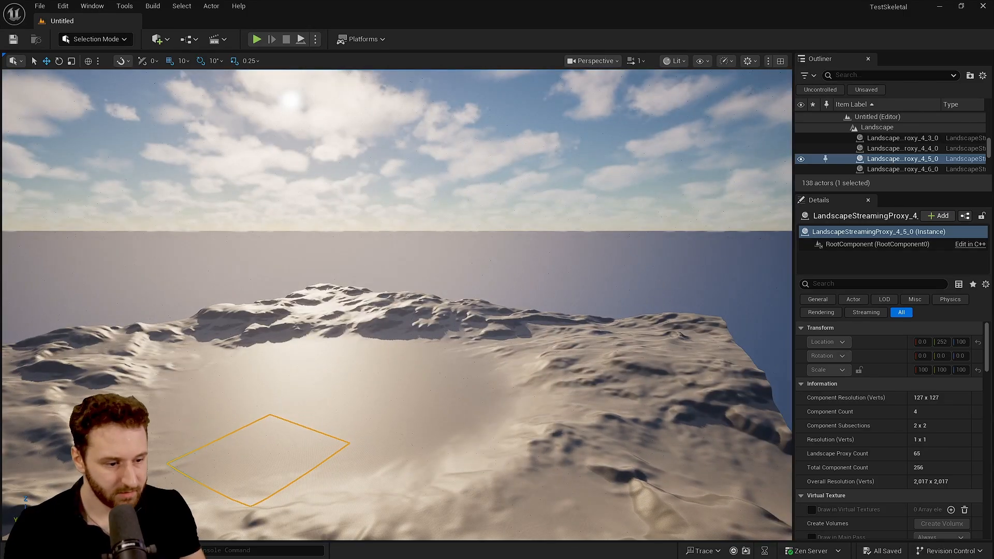
Switch to Unreal Editor and create a folder named Meshs under Content in the Content Browser.
key("ctrl+space")
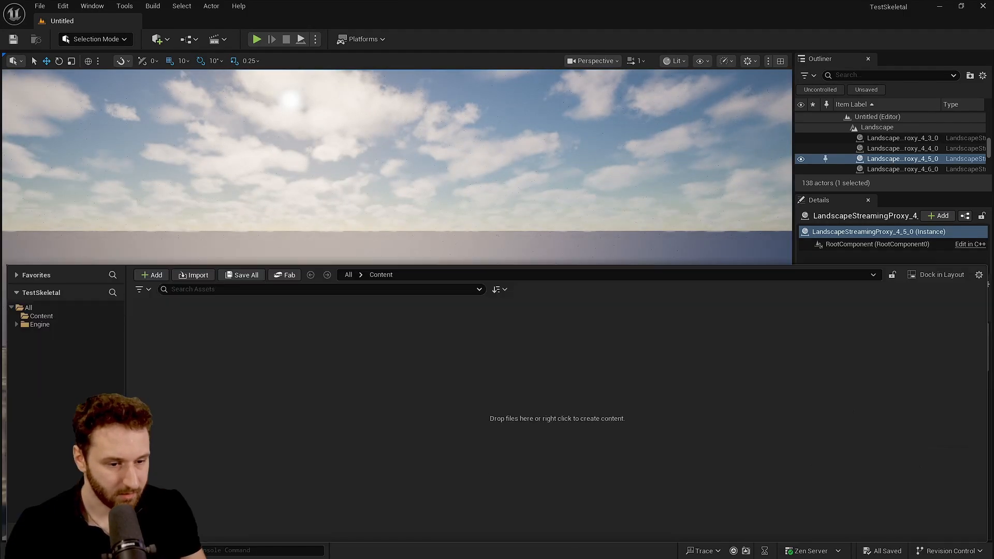
left_click(41, 316)
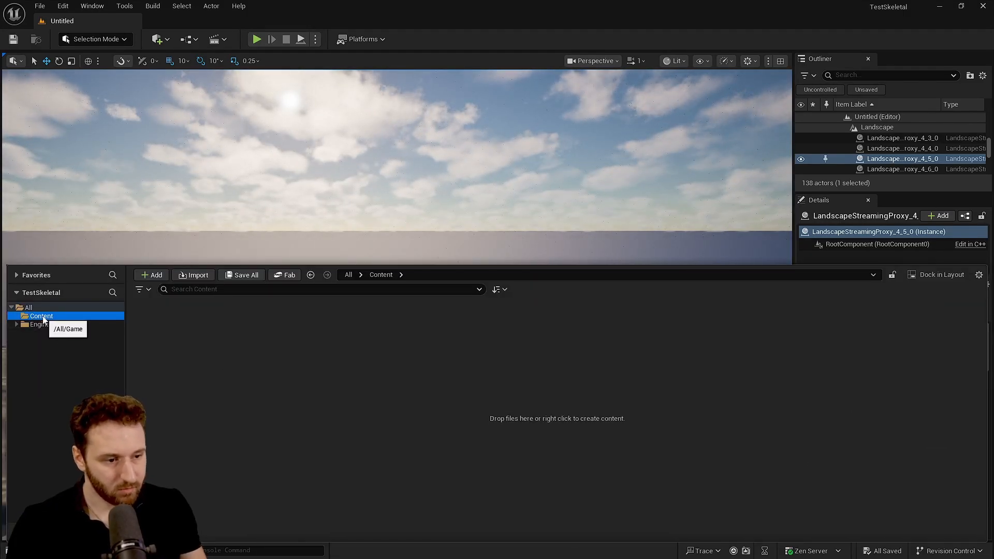
right_click(43, 319)
left_click(96, 83)
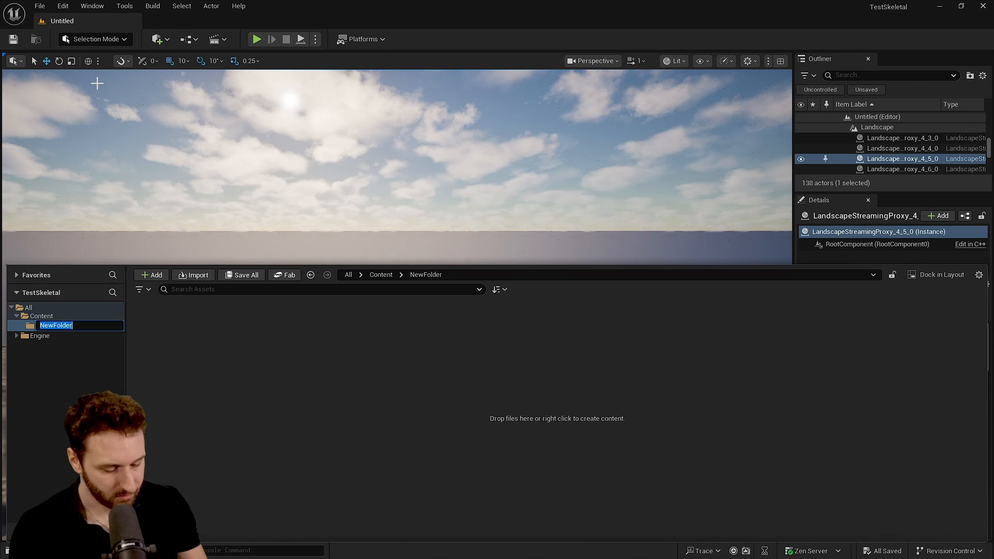
type("Meshs")
key("Return")
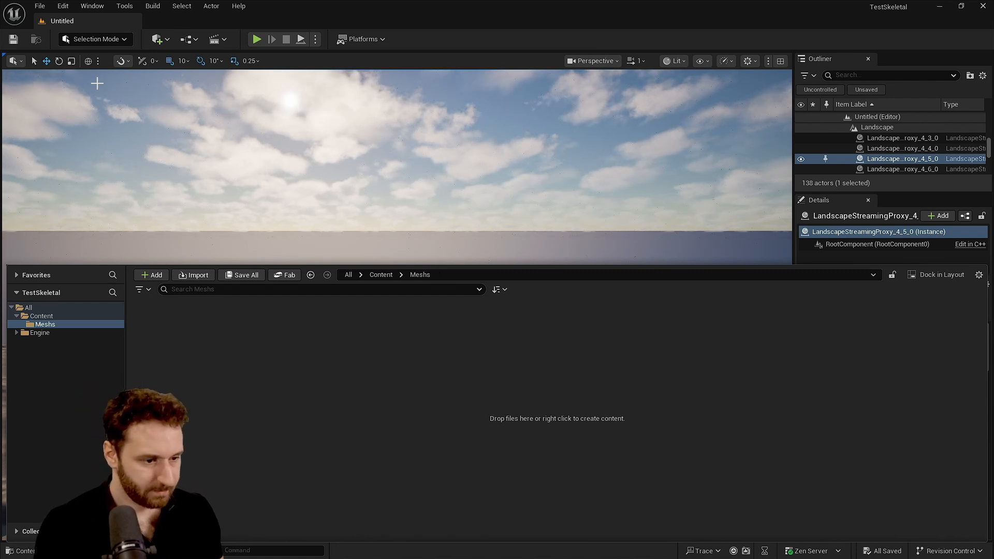
Create a folder named MinecraftCharacter inside the Meshs folder and open it.
right_click(210, 331)
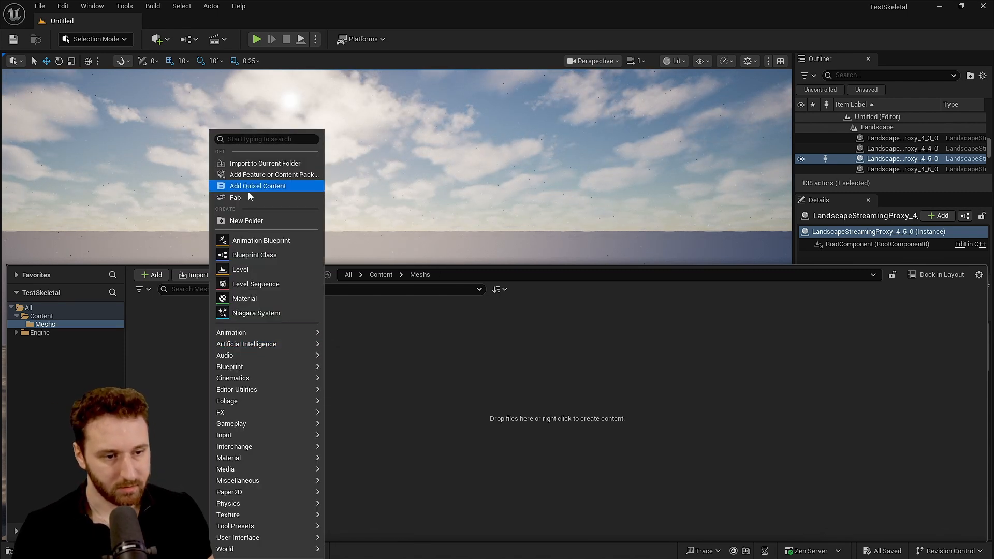
left_click(247, 220)
type("Mine")
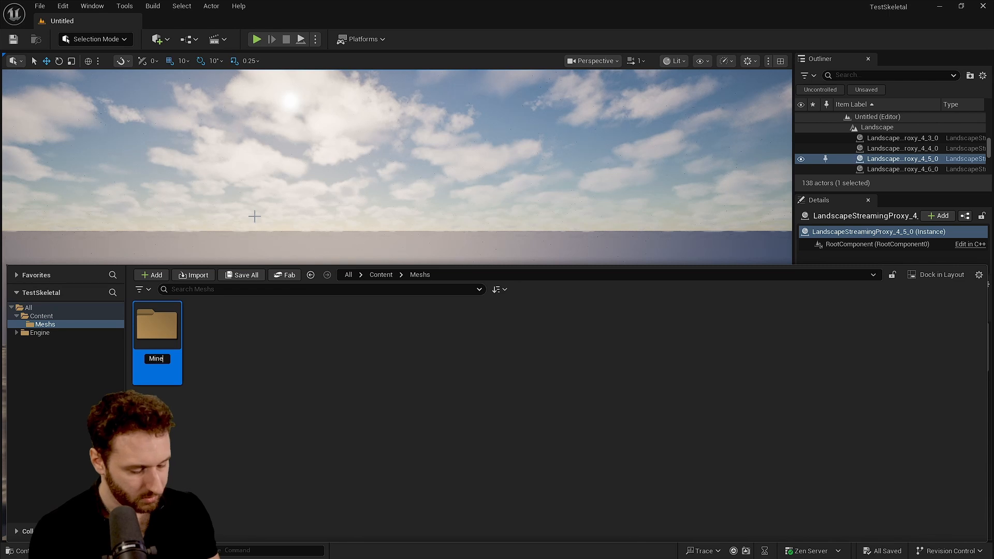
type("craftCharact")
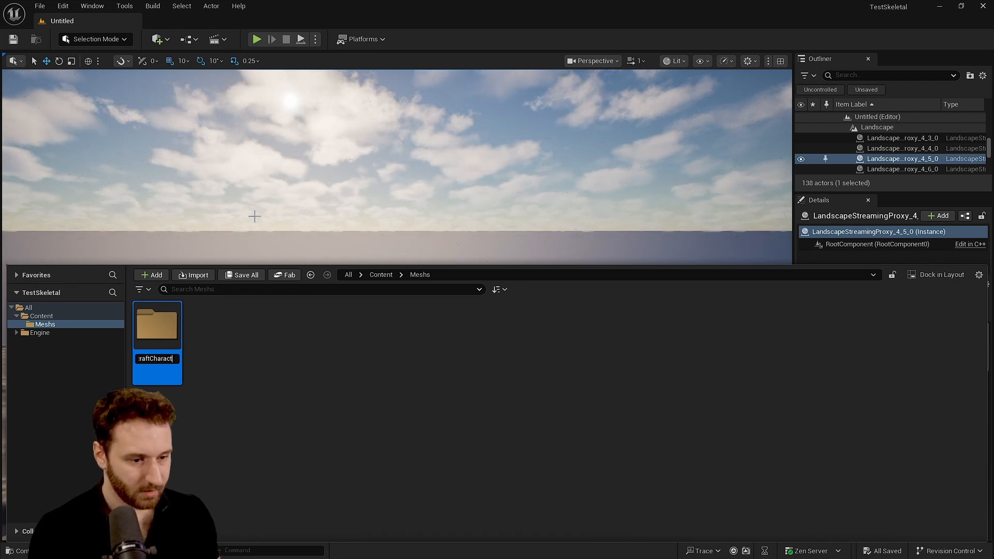
type("er")
key("Return")
double_click(150, 328)
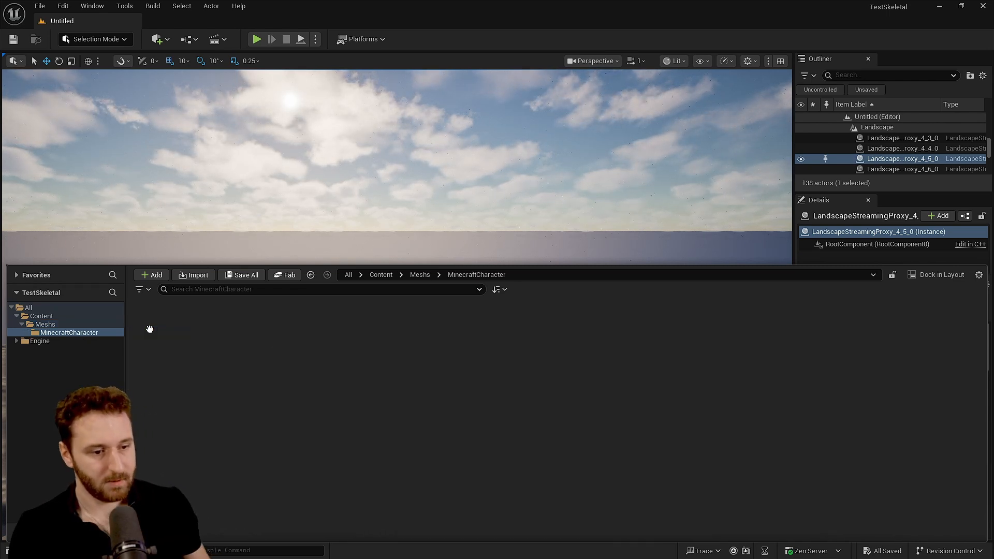
Import MinecraftCharacter.fbx into the MinecraftCharacter folder using the Default Assets Pipeline settings.
left_click(194, 274)
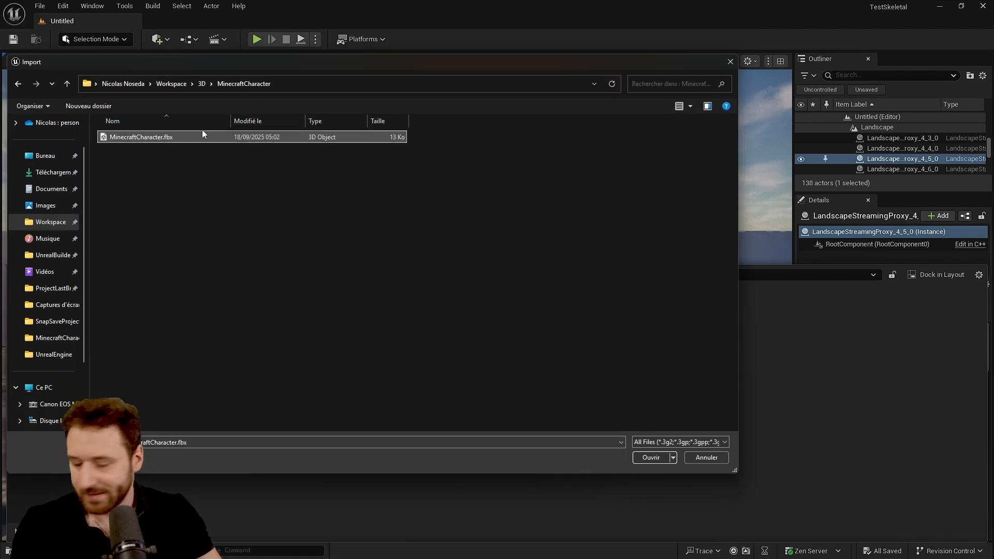
left_click(651, 456)
scroll(524, 255, "down", 6)
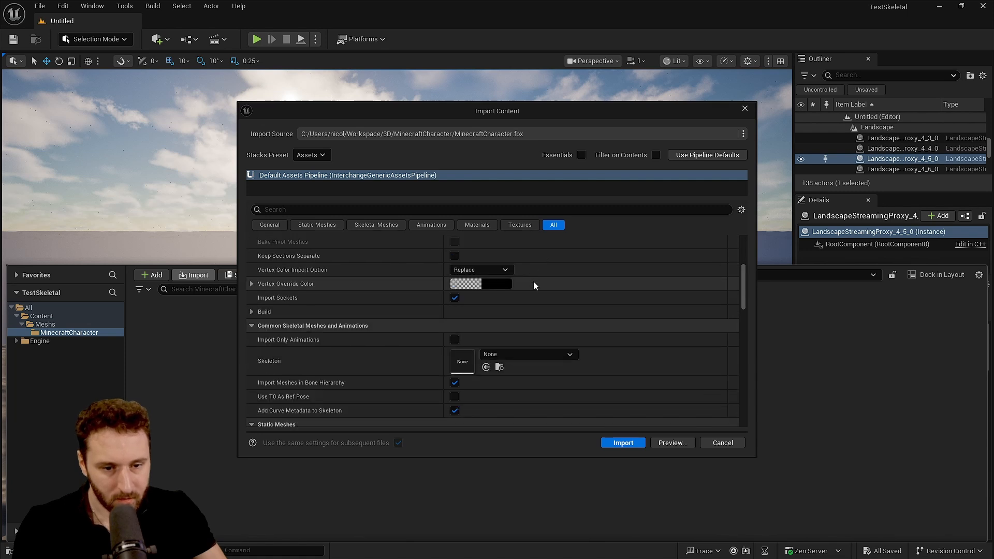
scroll(513, 358, "up", 3)
scroll(506, 364, "down", 5)
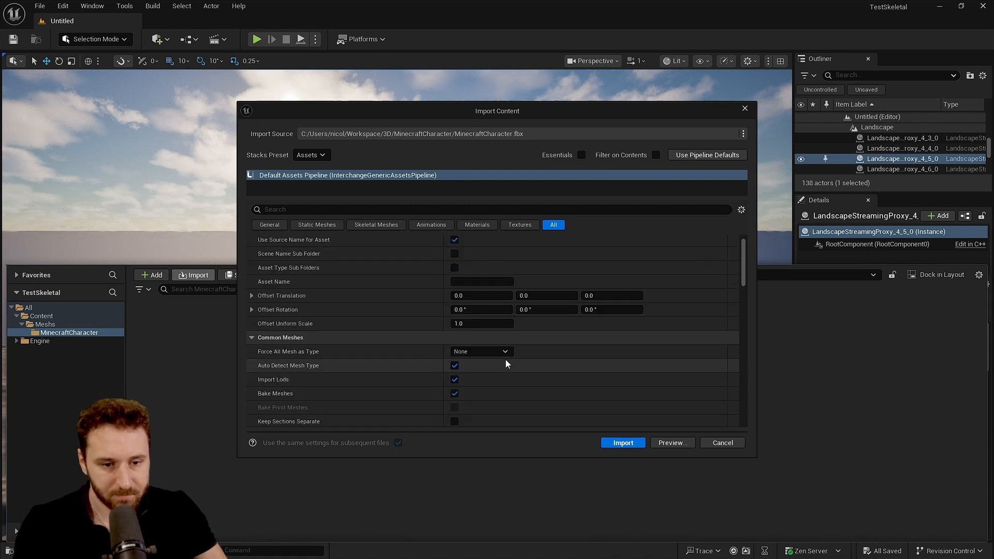
left_click(621, 444)
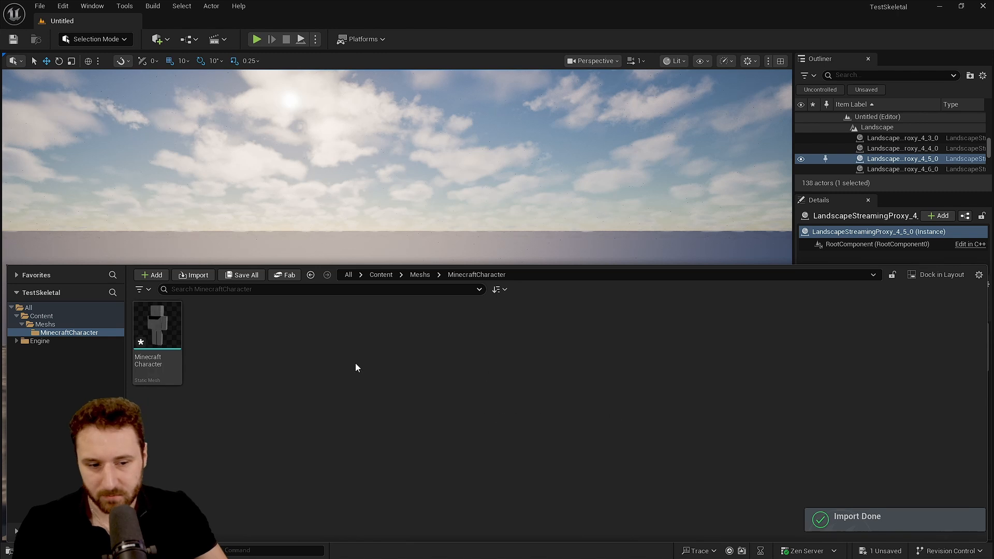
Open the MinecraftCharacter static mesh, look at its material slot options, and create a material named M_Body in the same folder.
left_click(170, 327)
double_click(169, 327)
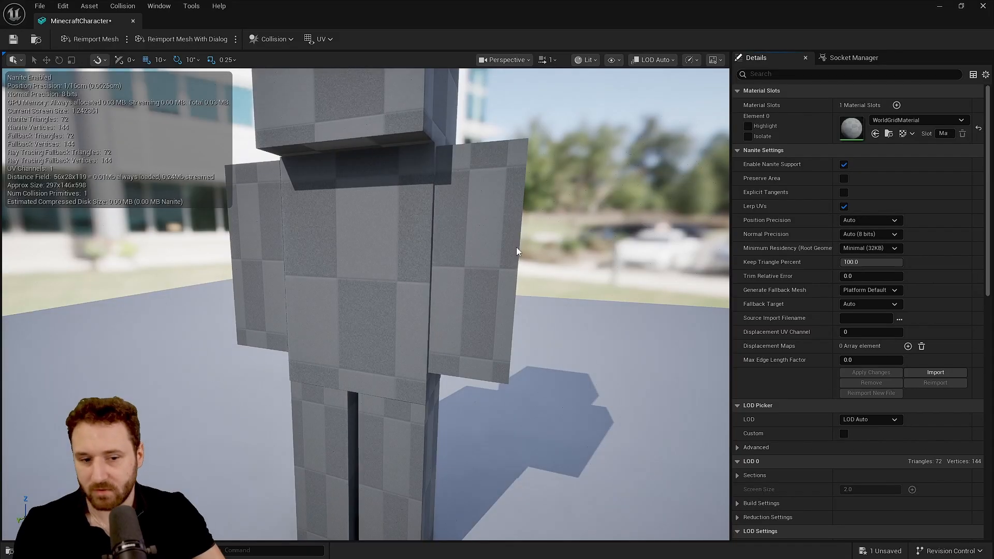
left_click(911, 120)
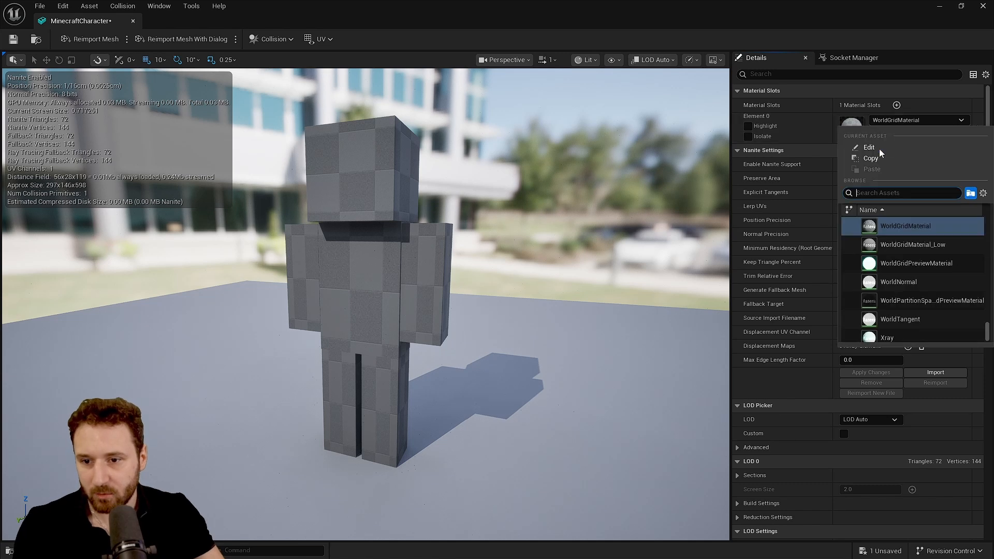
left_click(34, 551)
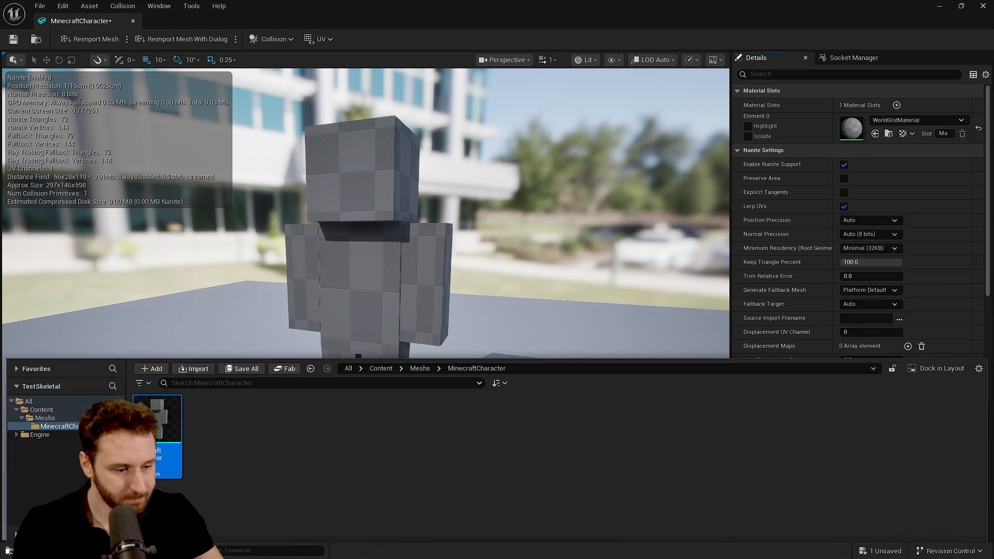
right_click(267, 427)
left_click(309, 297)
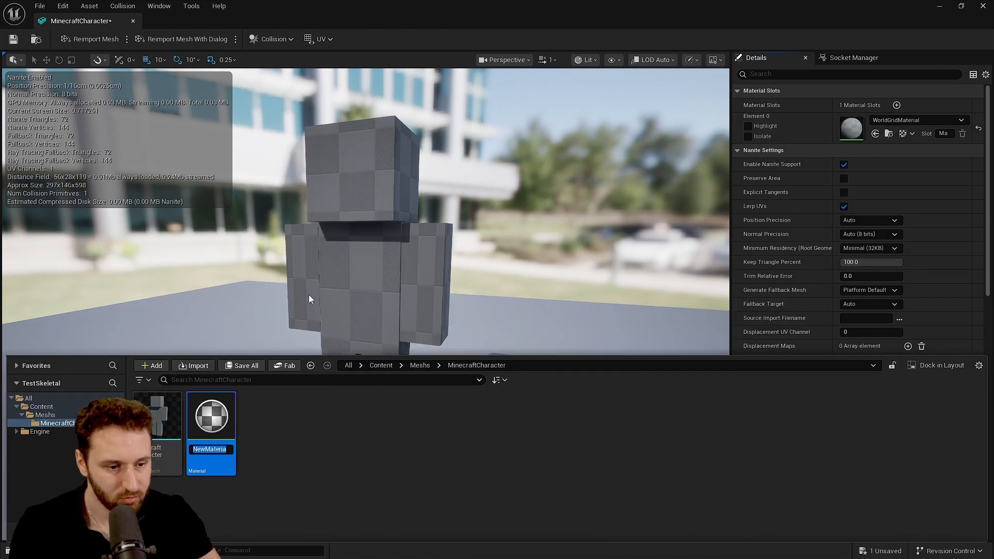
type("M_Body")
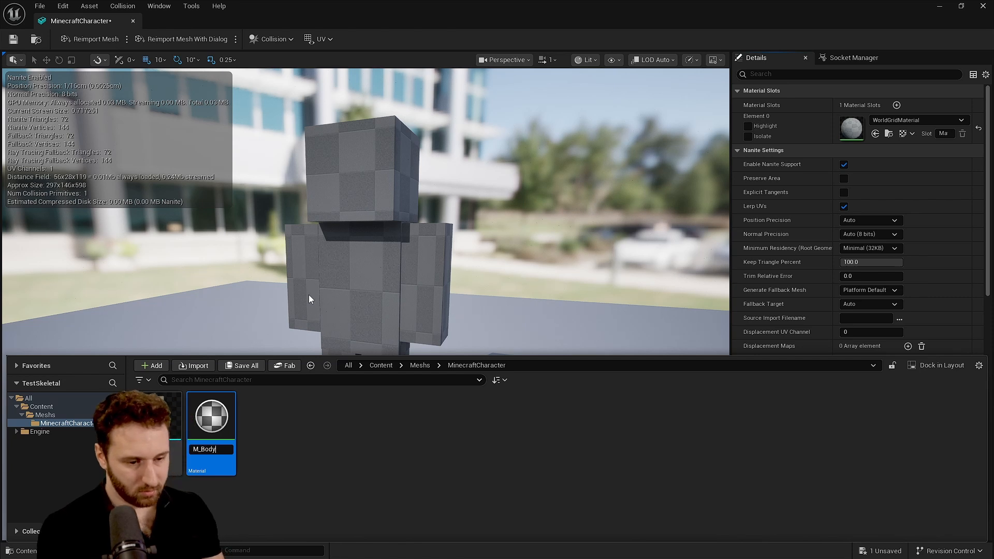
key("Return")
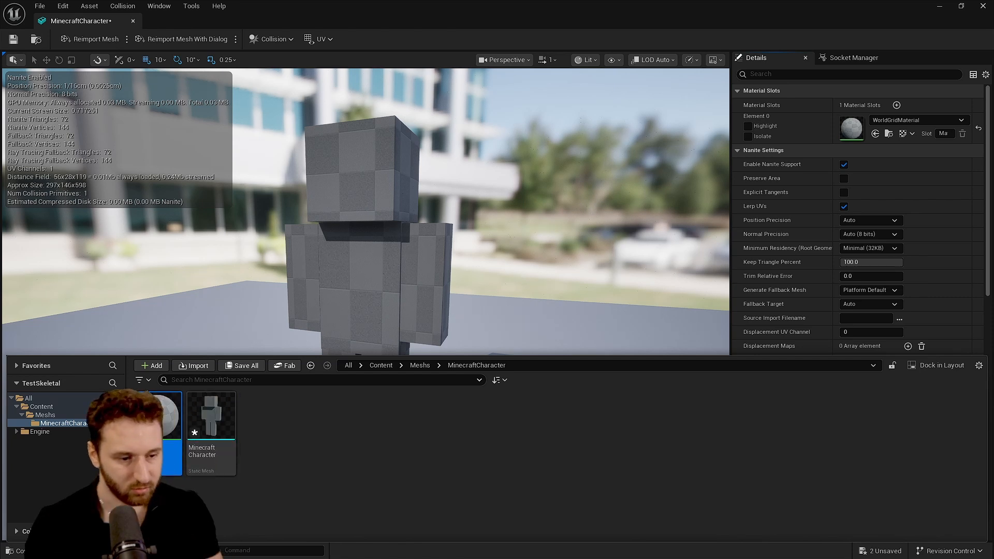
Open the M_Body material, set its Base Color to white, and save it.
double_click(163, 428)
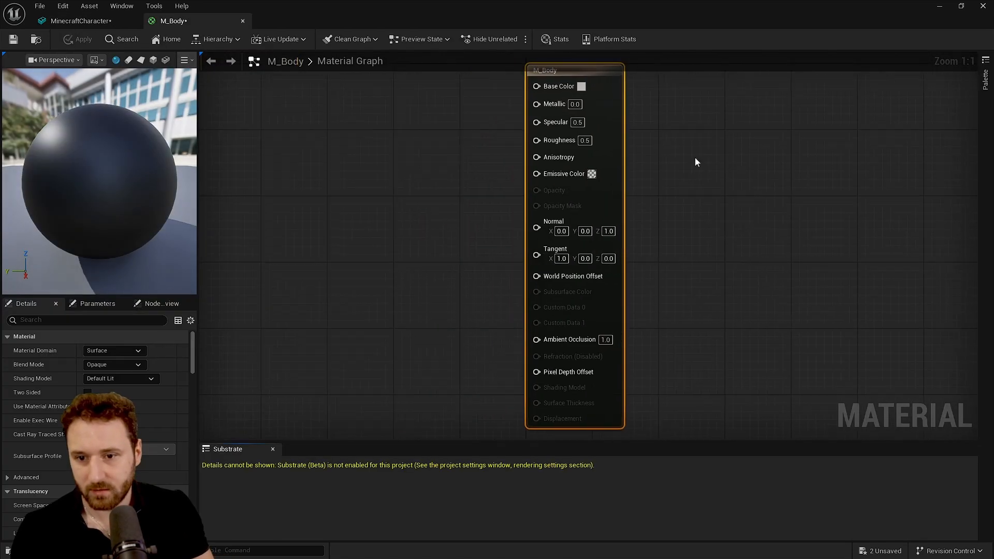
left_click(595, 86)
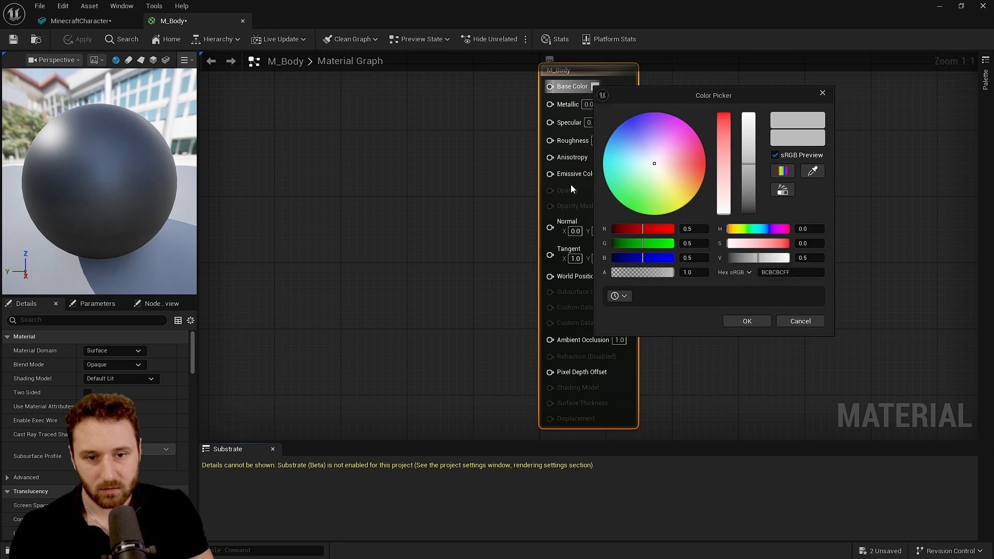
left_click(741, 320)
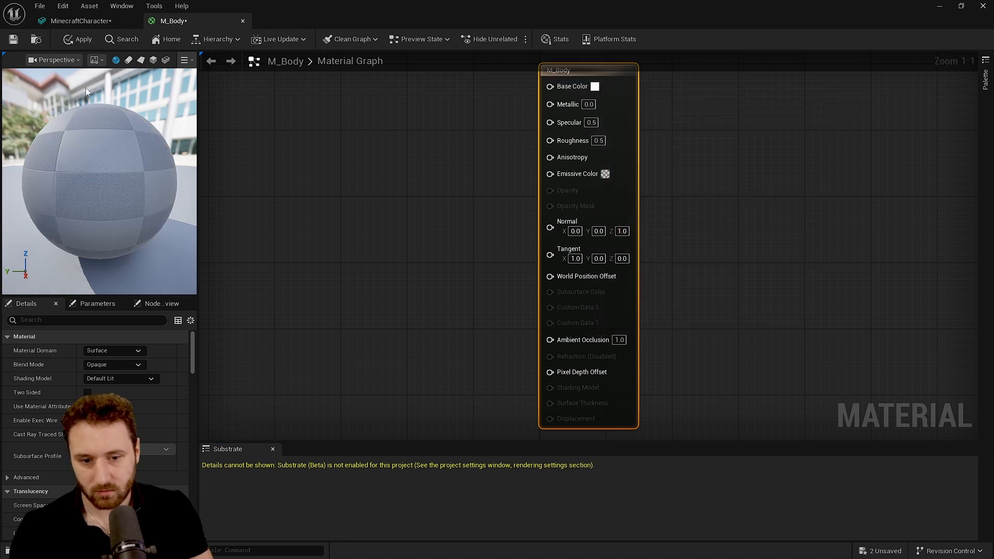
left_click(13, 39)
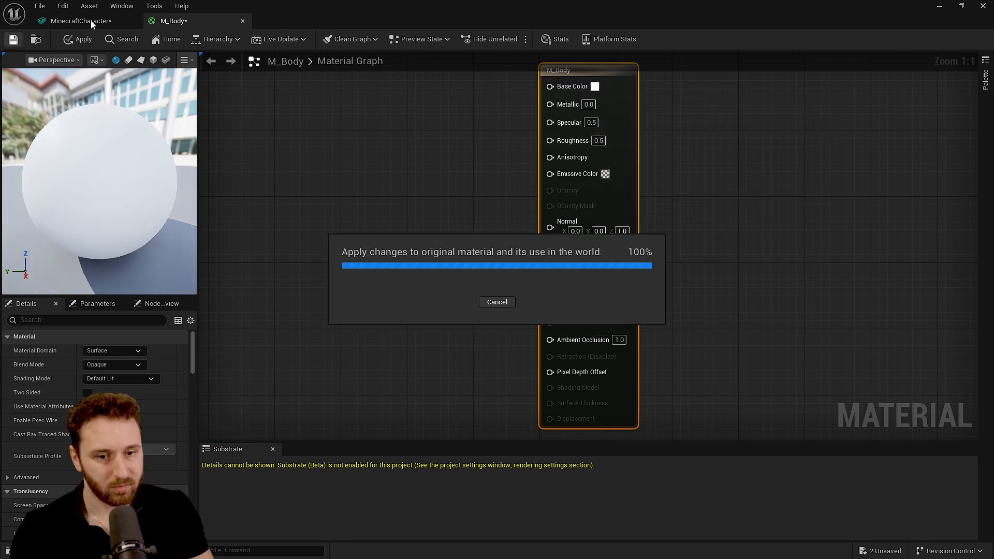
Assign M_Body to the Element 0 material slot of the MinecraftCharacter mesh and save the mesh.
left_click(91, 19)
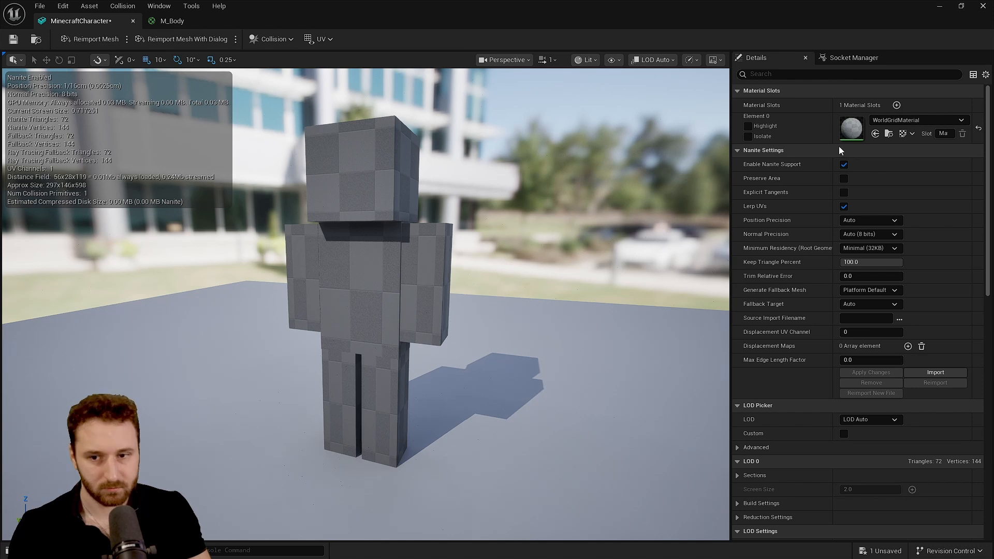
key("ctrl+space")
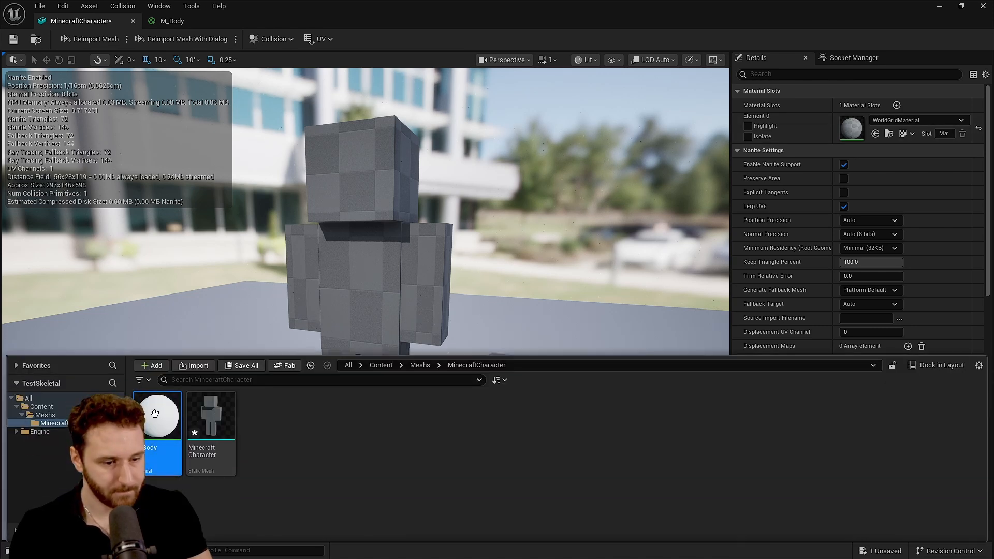
left_click_drag(158, 417, 874, 127)
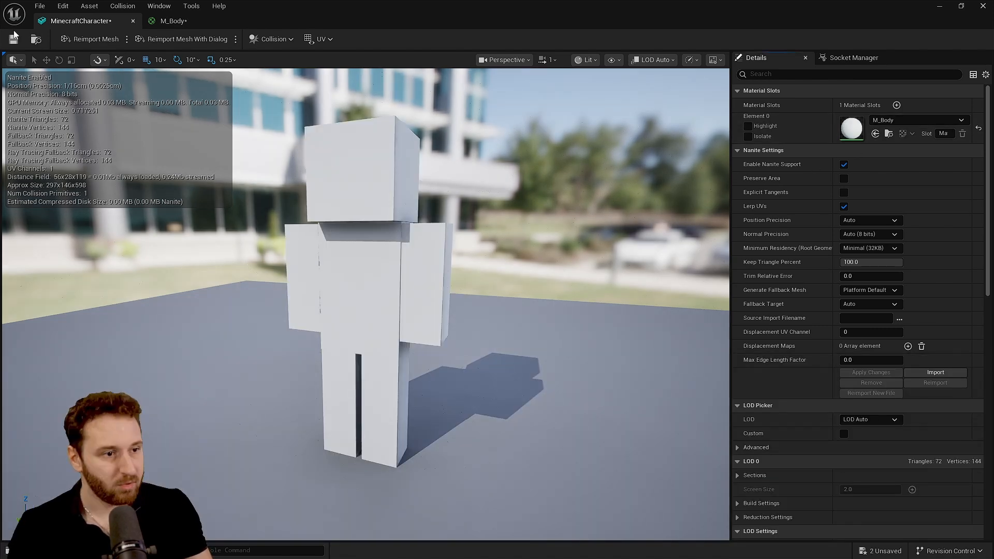
left_click(13, 40)
Search the plugins for "skeletal" and check whether Skeletal Mesh Editing Tools is enabled.
left_click(39, 551)
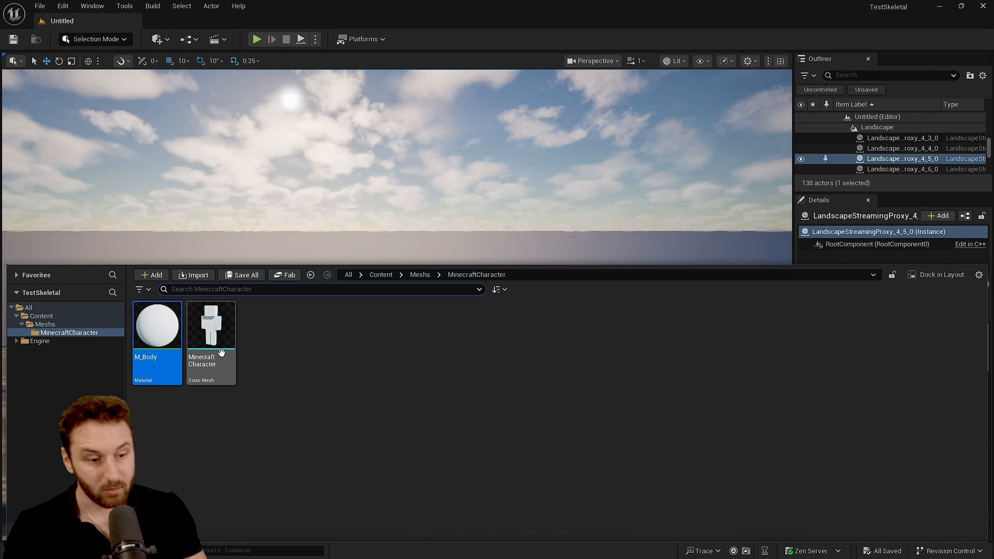
left_click(220, 351)
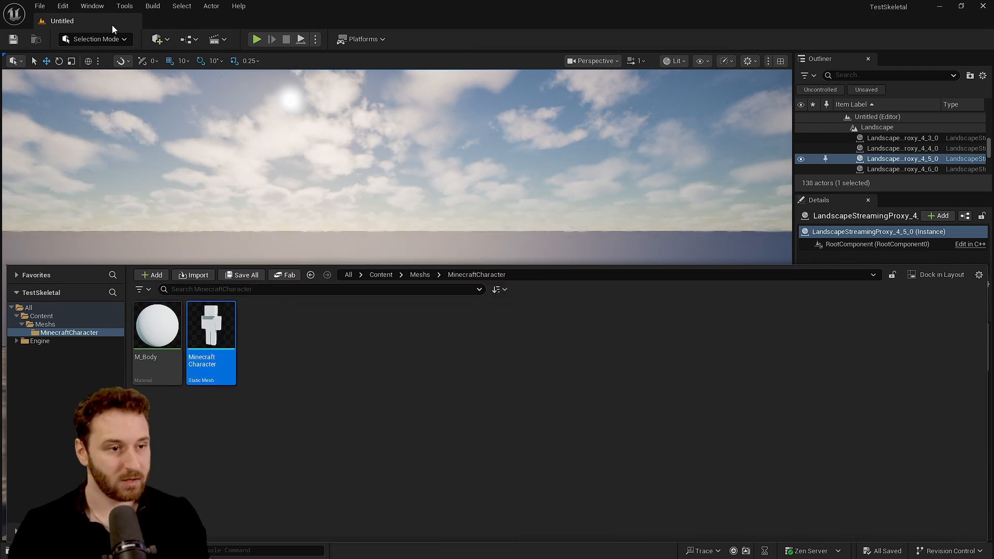
left_click(62, 6)
left_click(88, 178)
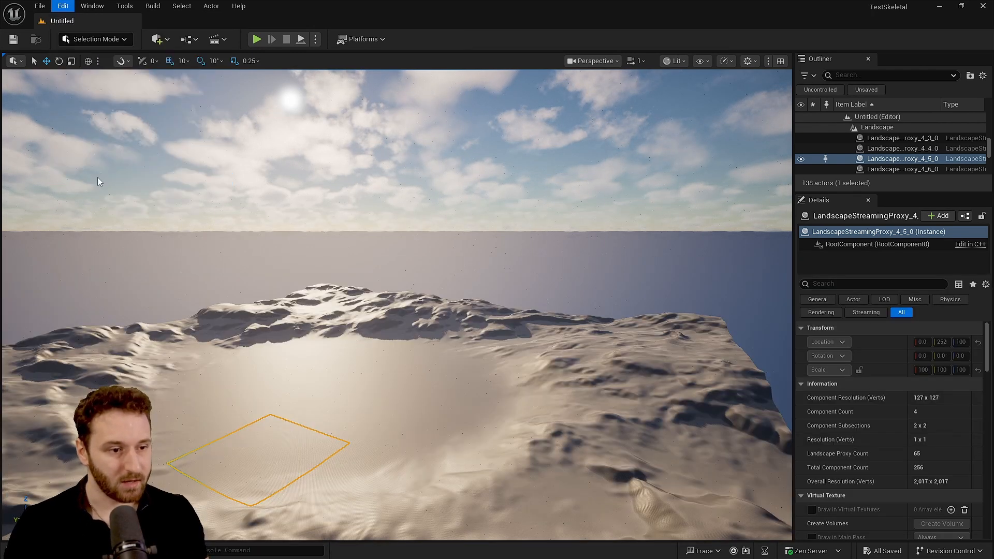
type("skeletal")
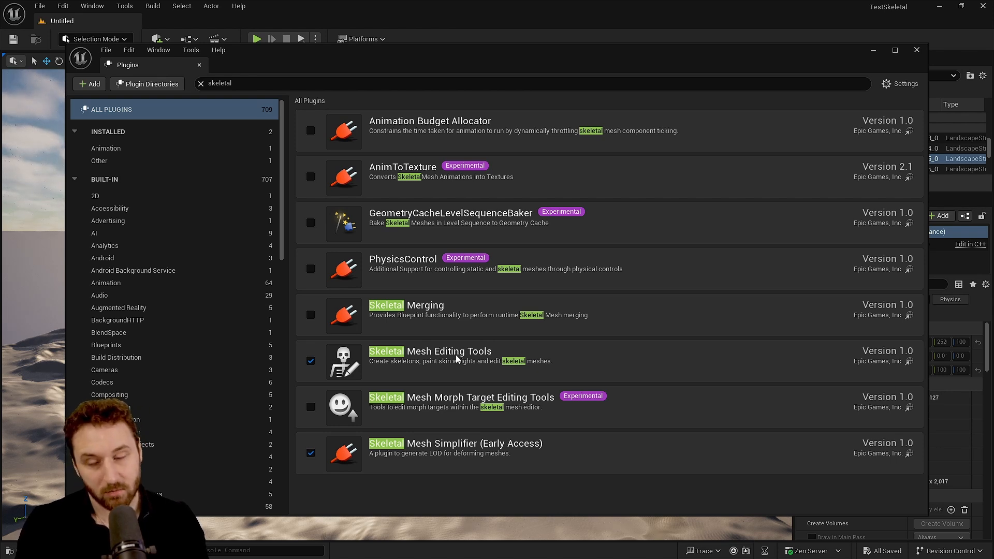
left_click(915, 51)
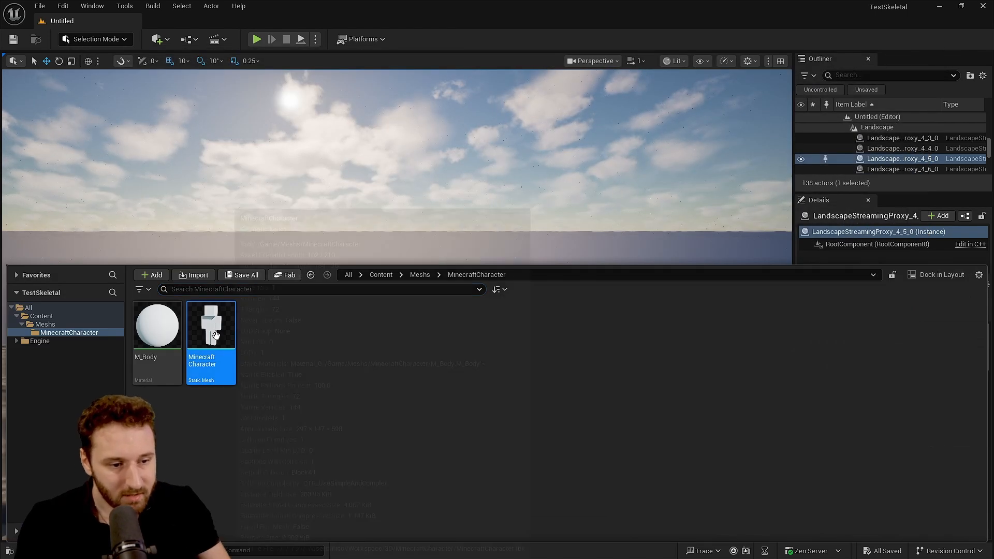
Convert the MinecraftCharacter static mesh to a skeletal mesh with a new skeleton, a bottom center root bone, and prefixes SKM_ and SK_.
right_click(205, 340)
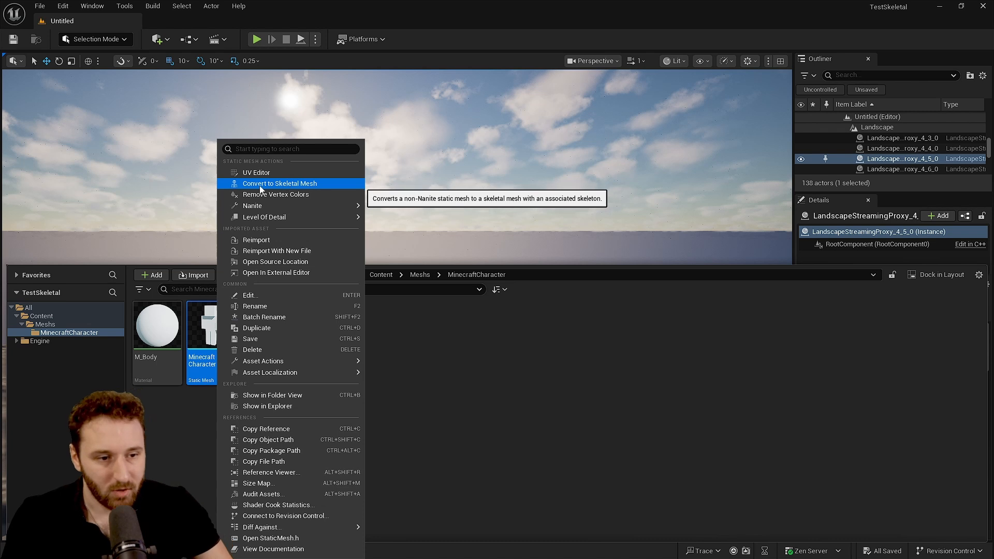
left_click(305, 185)
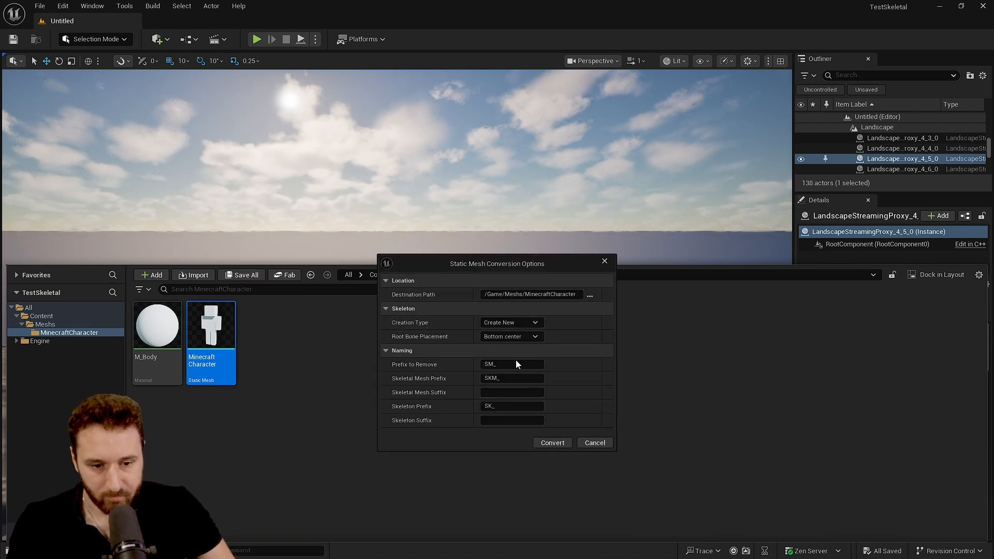
left_click(553, 442)
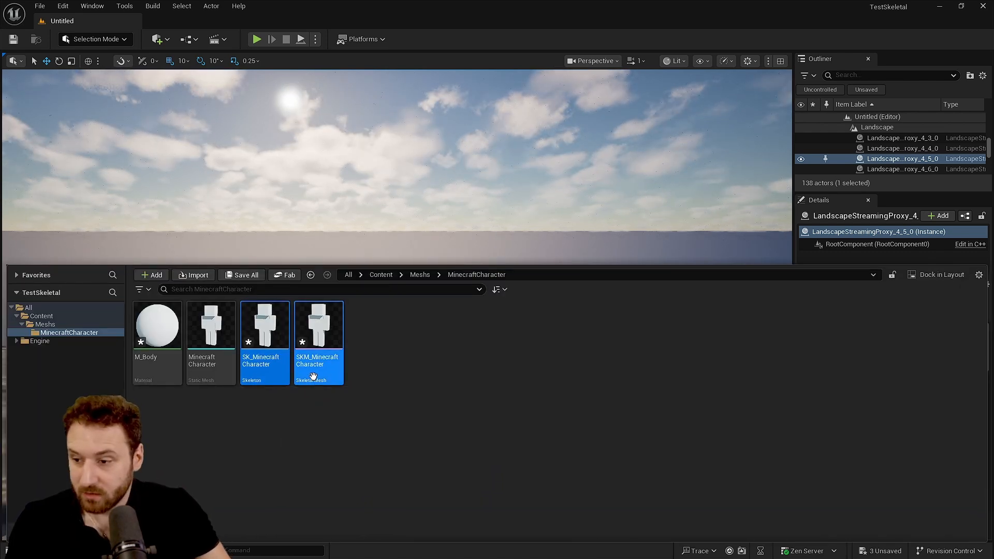
Open SKM_MinecraftCharacter, enable Editing Tools, and start the Edit Skeleton tool from the Skeleton category.
mouse_move(323, 373)
double_click(328, 334)
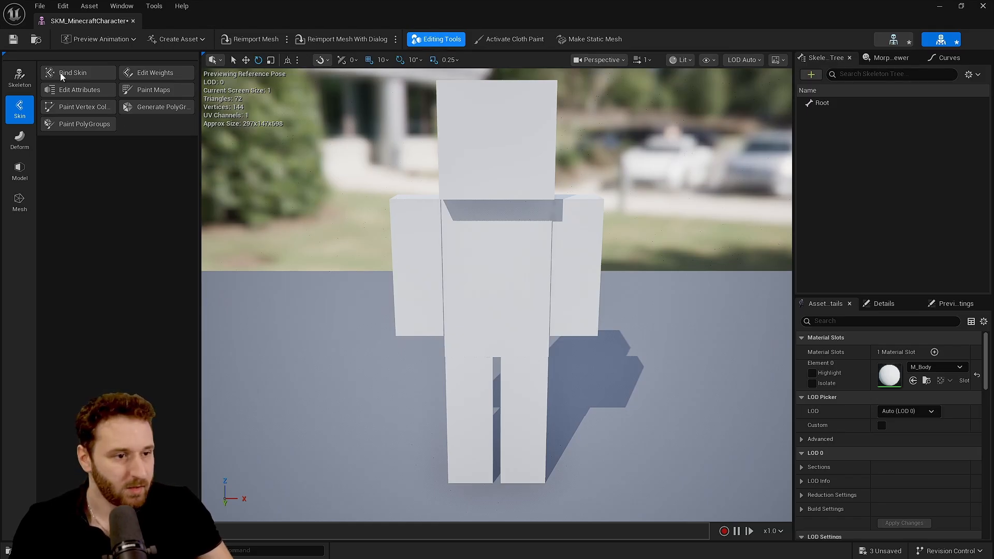
left_click(437, 39)
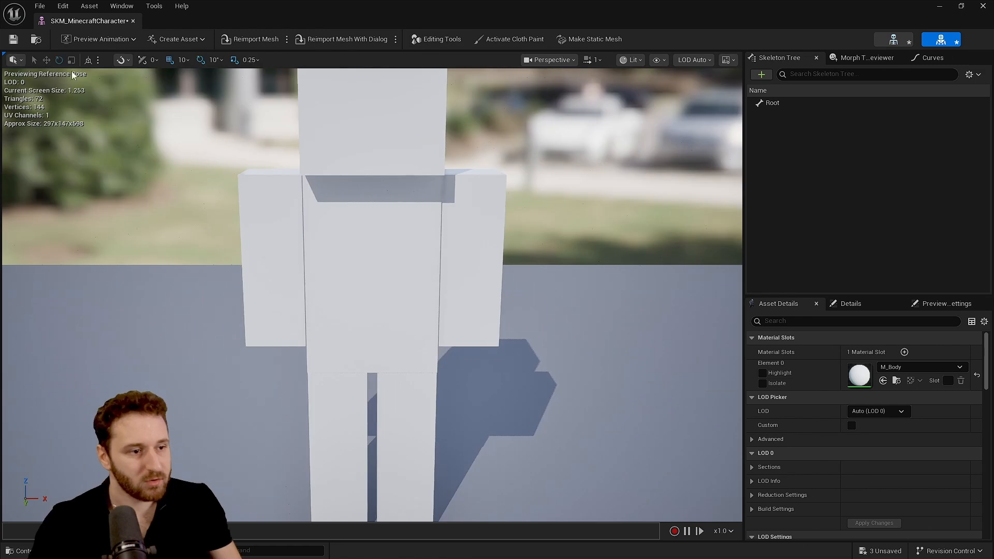
left_click(439, 37)
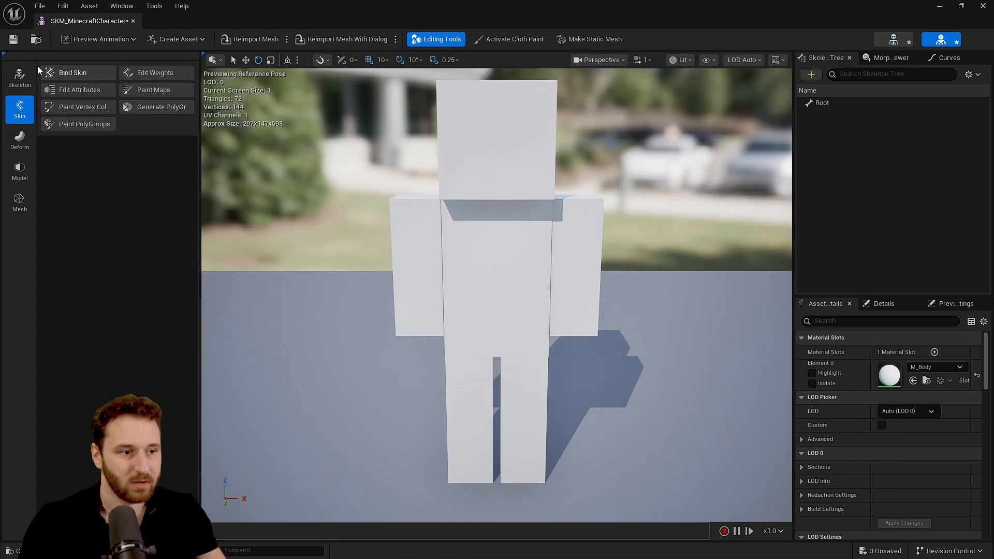
left_click(19, 78)
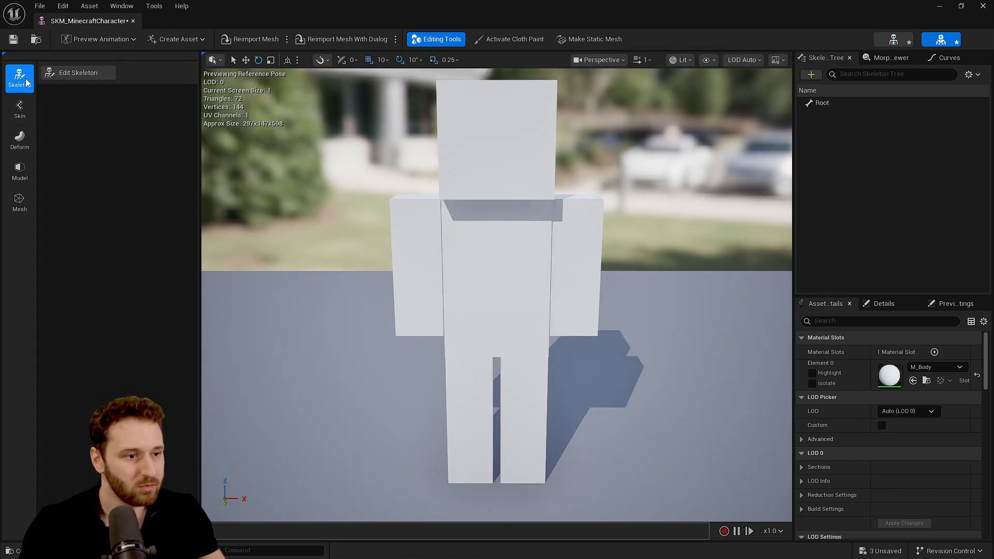
left_click(85, 73)
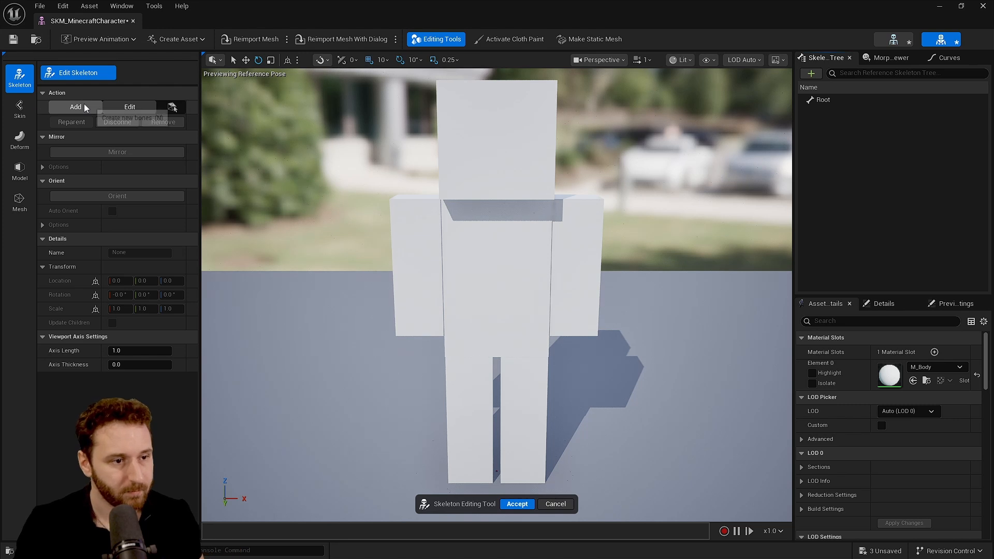
left_click(129, 107)
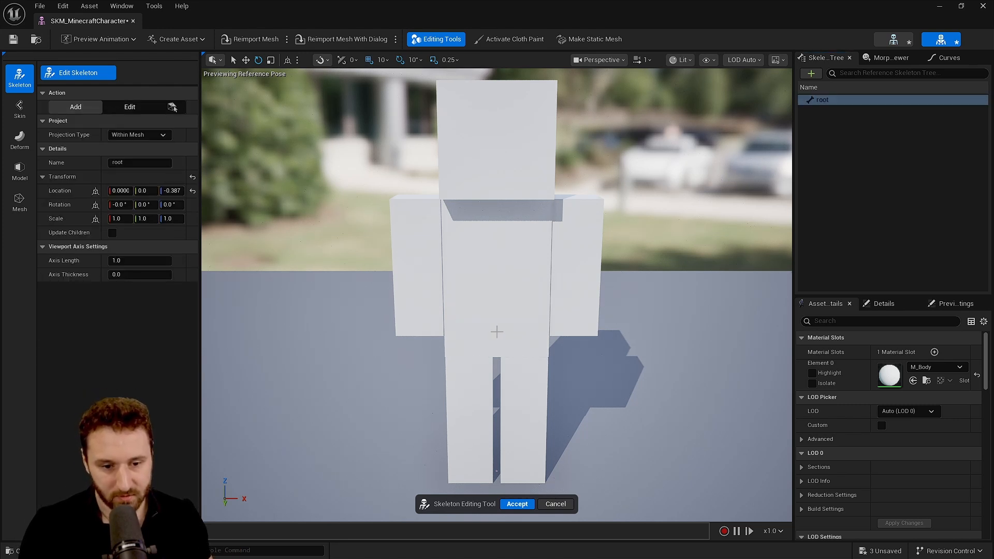
Add a bone under root in the lower torso, name it pelvis, and set its X and Y location to 0.
left_click(172, 106)
double_click(828, 112)
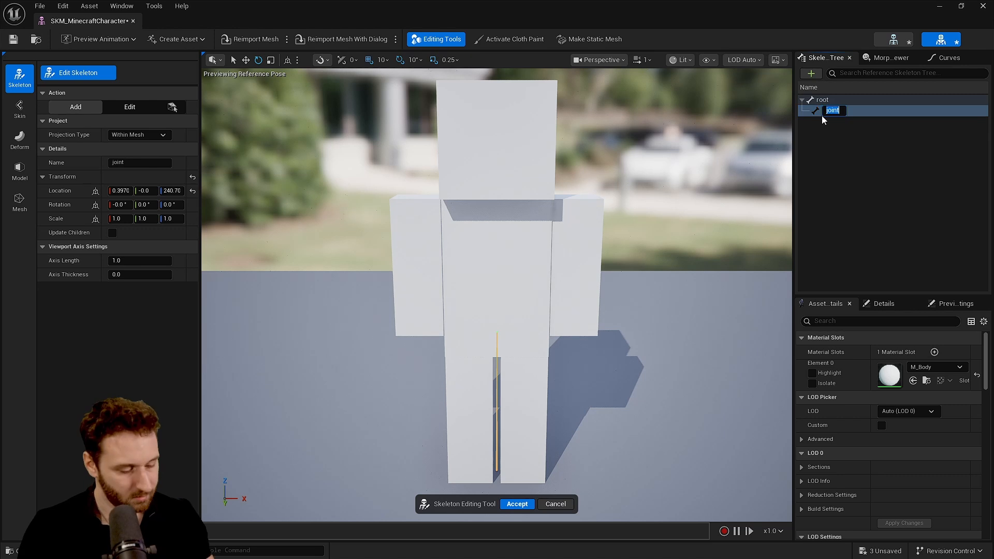
type("pelvis")
key("Return")
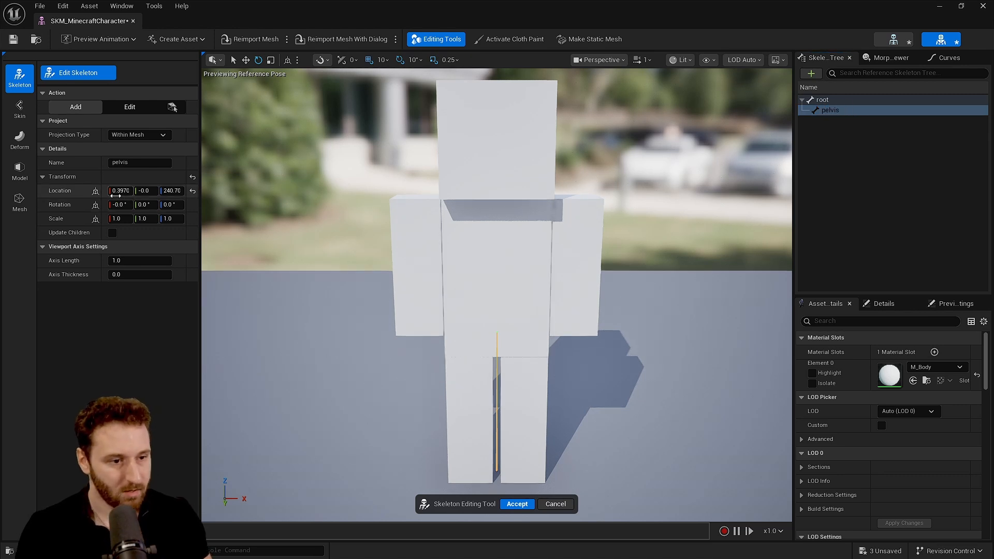
left_click(119, 190)
type("0")
key("Tab")
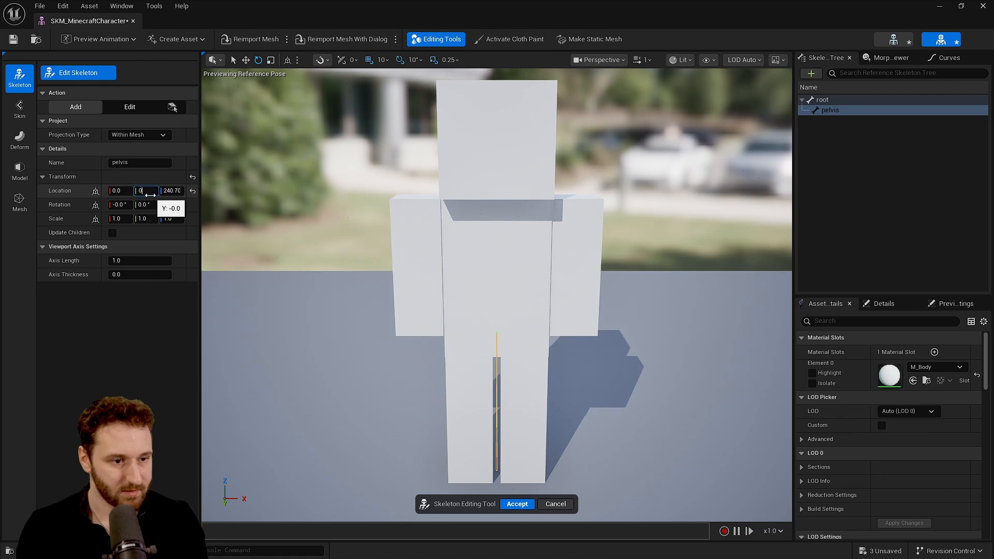
Add a child bone of pelvis at the character's shoulder on the positive X side.
mouse_move(481, 385)
middle_mouse_down()
mouse_move(569, 331)
mouse_move(500, 384)
middle_mouse_up()
right_click_drag(499, 384, 326, 384)
right_click_drag(362, 238, 523, 233)
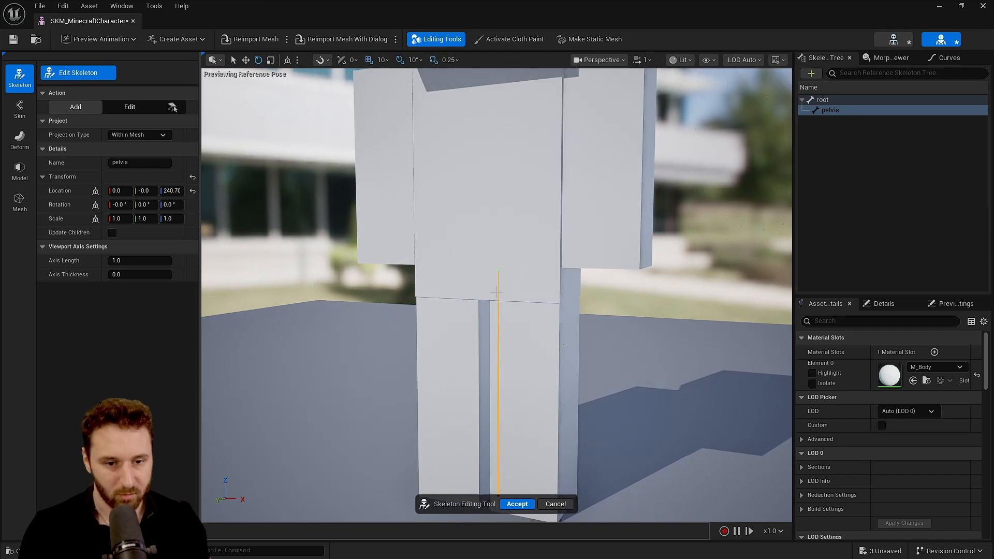
right_click_drag(496, 293, 525, 310)
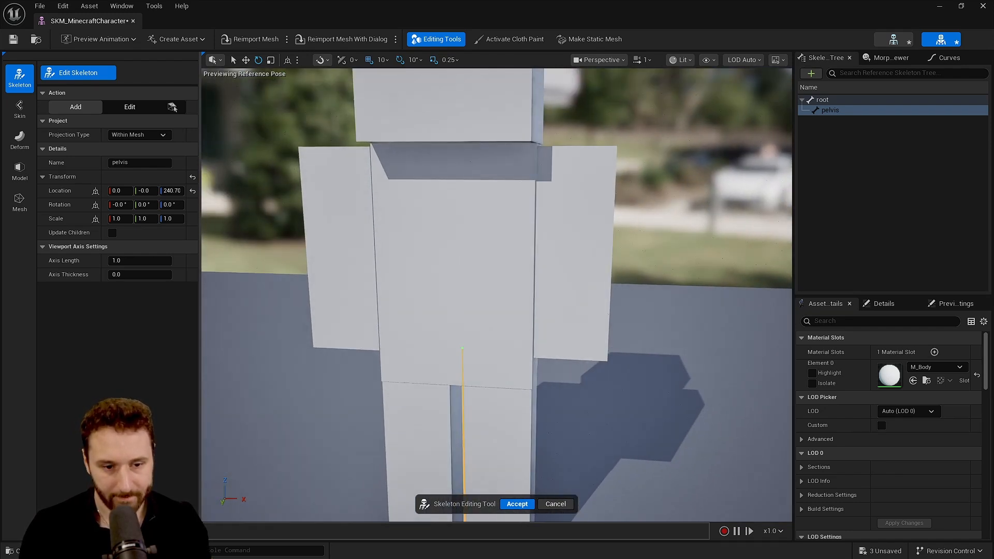
left_click(834, 110)
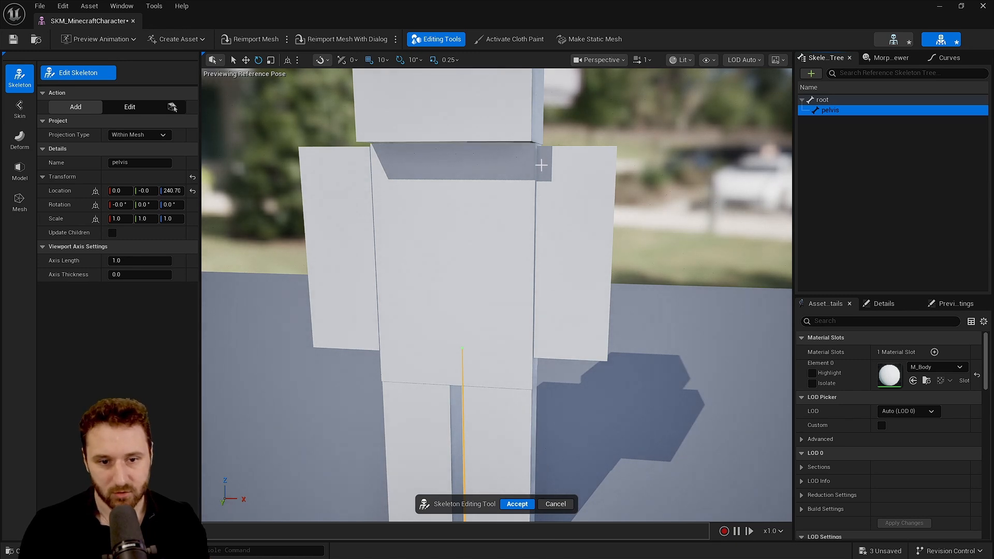
left_click(539, 166)
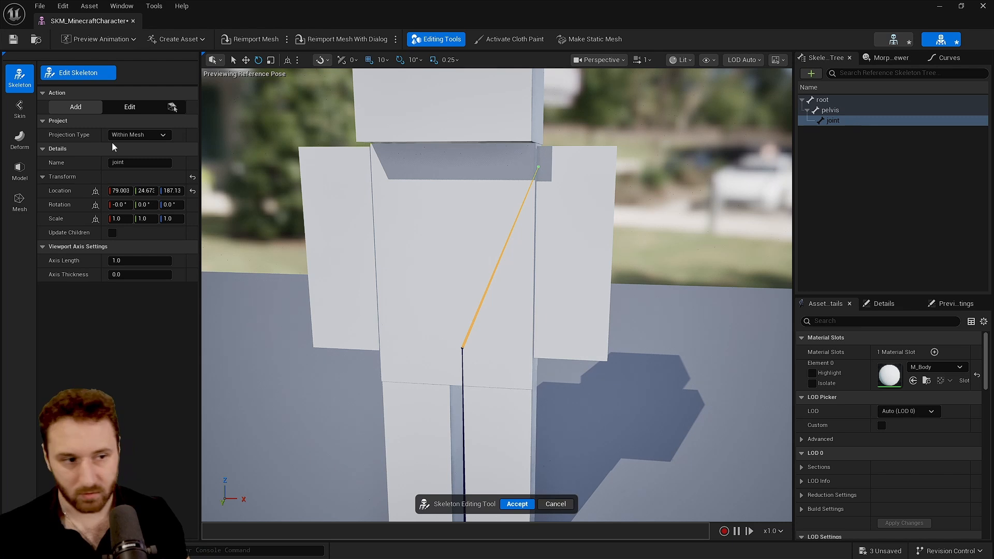
Name the new shoulder bone arm_l and set its Y location to 0.
left_click(127, 163)
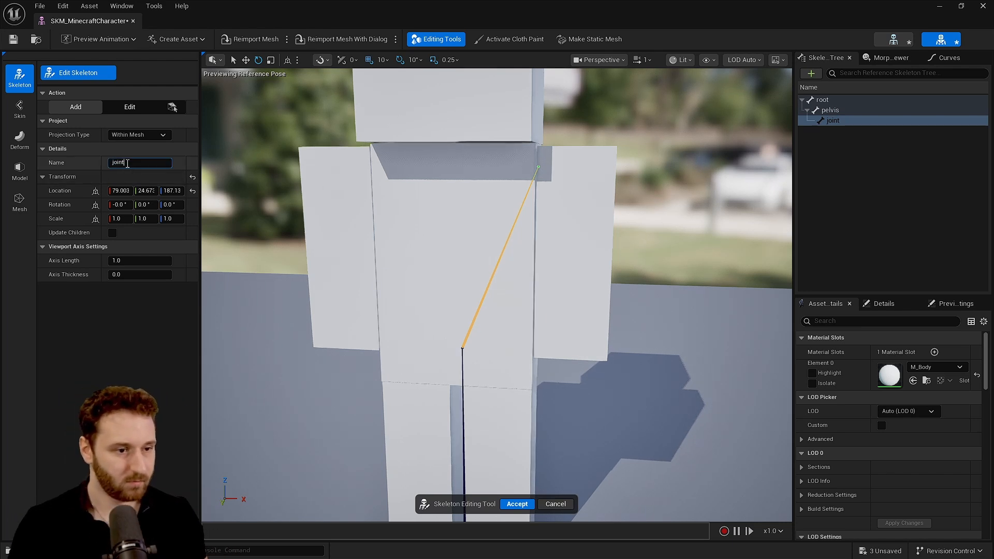
type("lef")
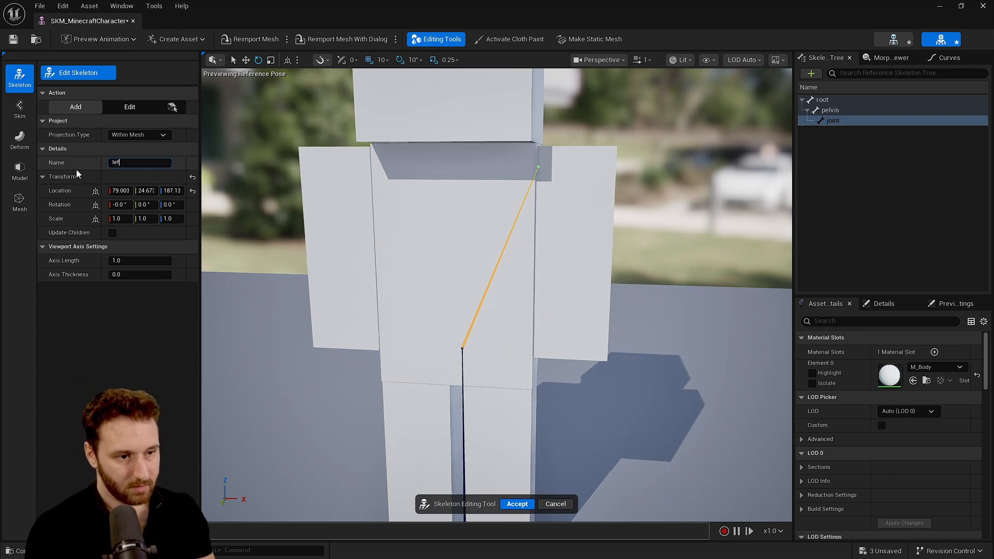
type("t_")
key("BackSpace")
key("BackSpace")
key("BackSpace")
key("BackSpace")
key("BackSpace")
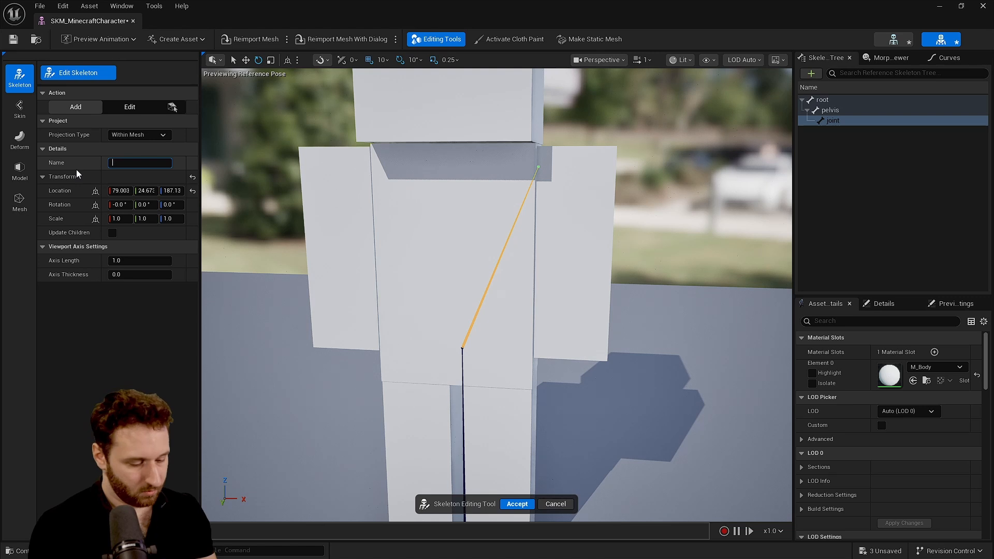
type("arm_lk")
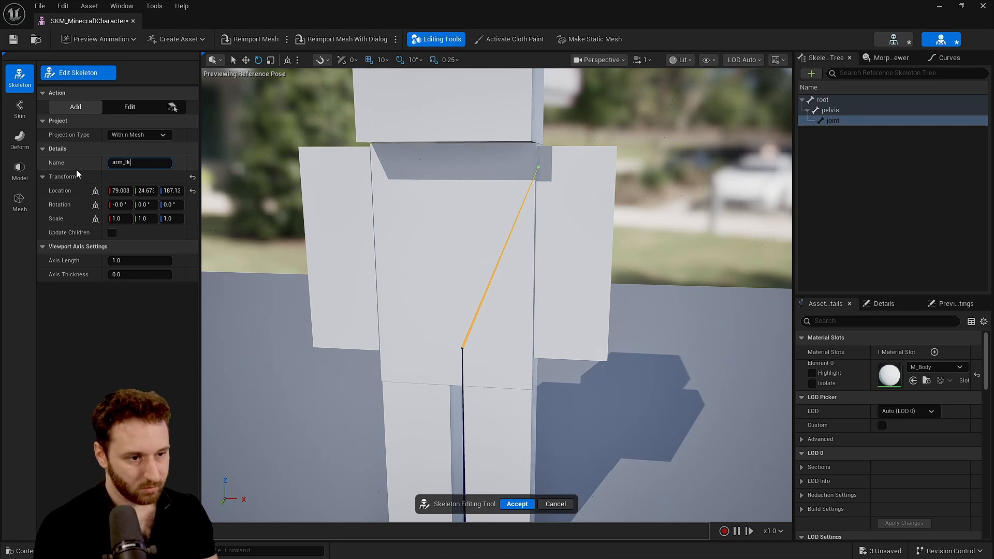
key("BackSpace")
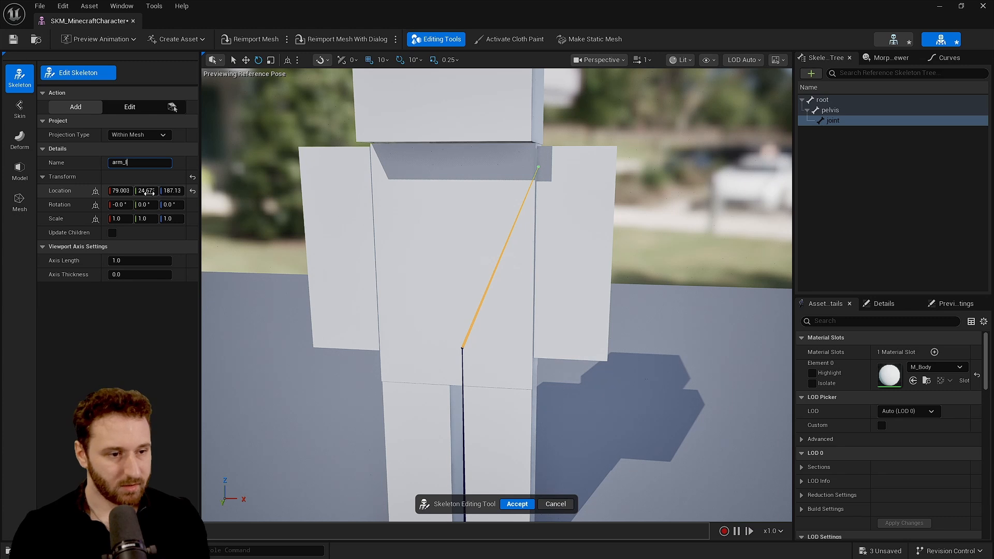
left_click(147, 190)
type("0")
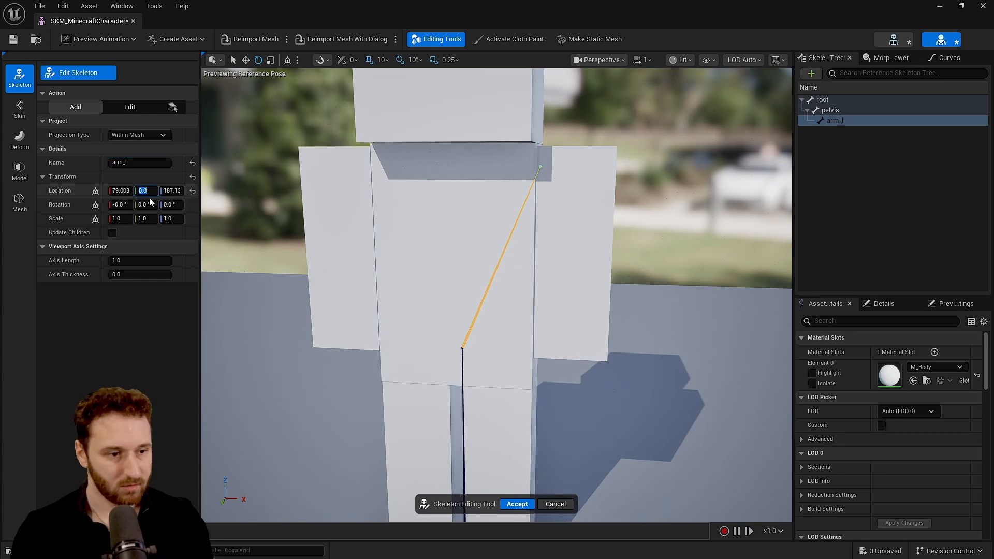
Add a child bone of pelvis at the base of the head, set its X location to 0, and name it head.
left_click(830, 112)
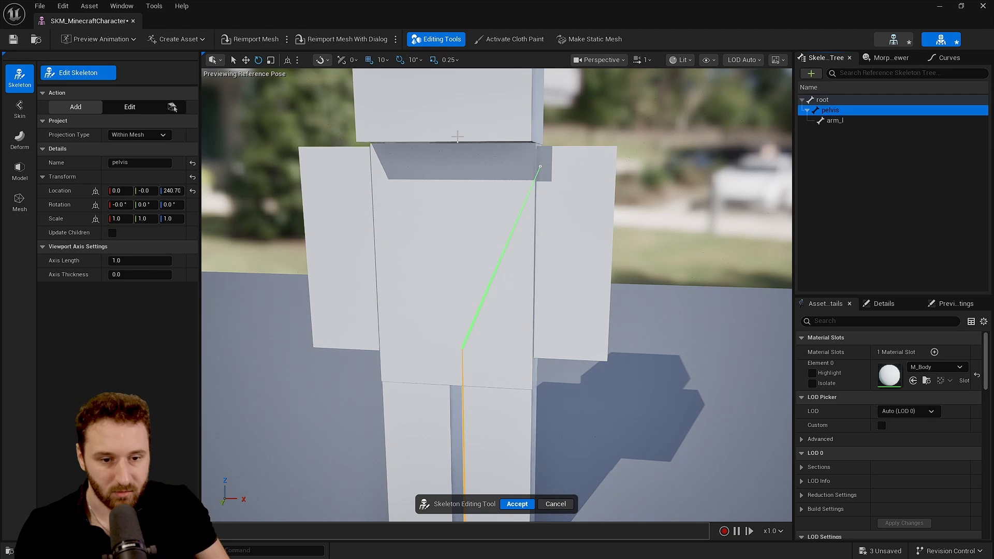
left_click(460, 134)
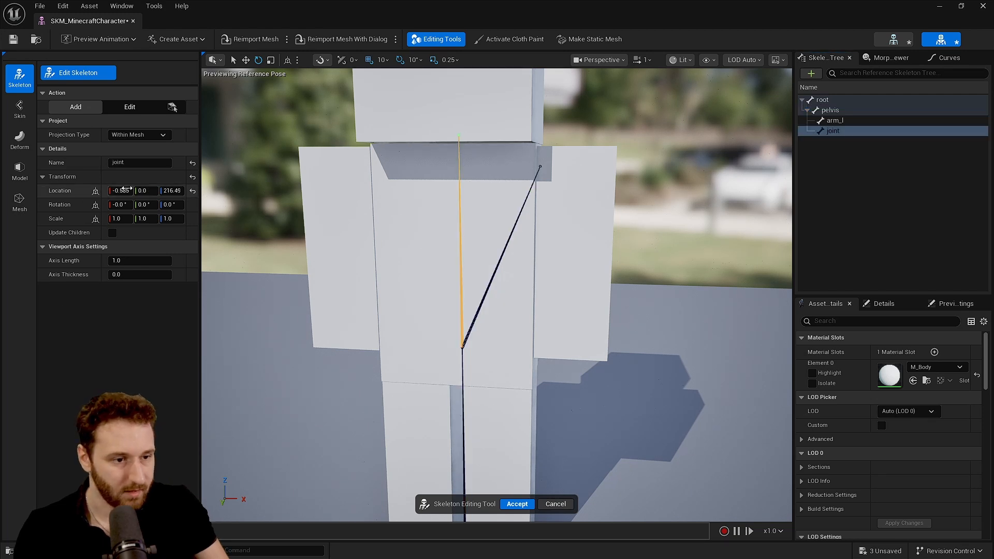
left_click(124, 190)
type("0")
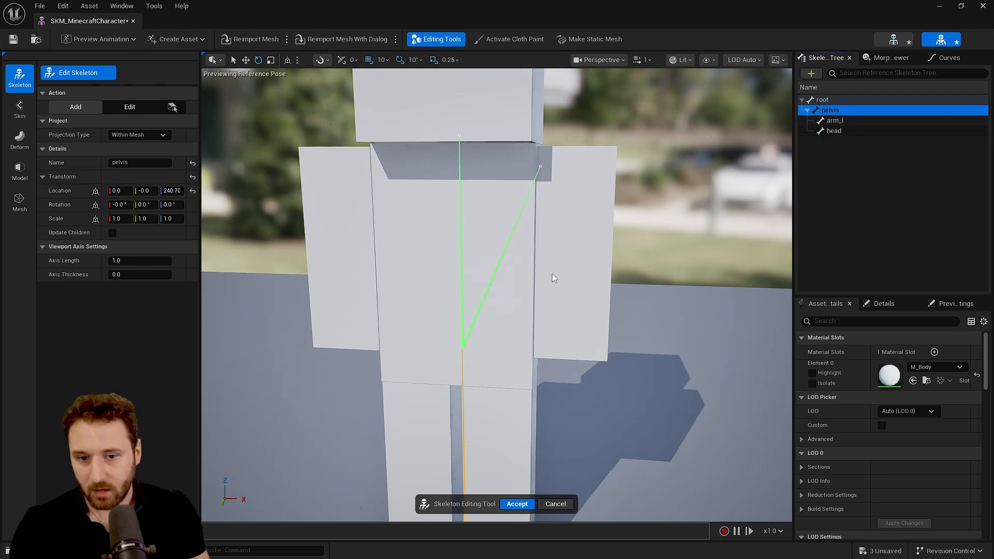
Add a child bone of pelvis at the top of the leg on the positive X side and name it leg_l.
scroll(553, 278, "down", 3)
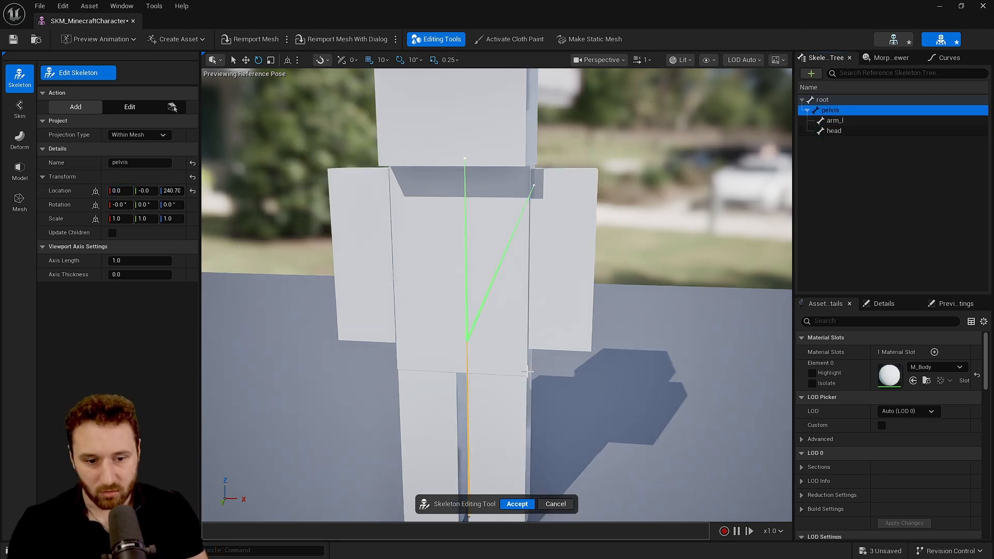
middle_click_drag(490, 357, 440, 374)
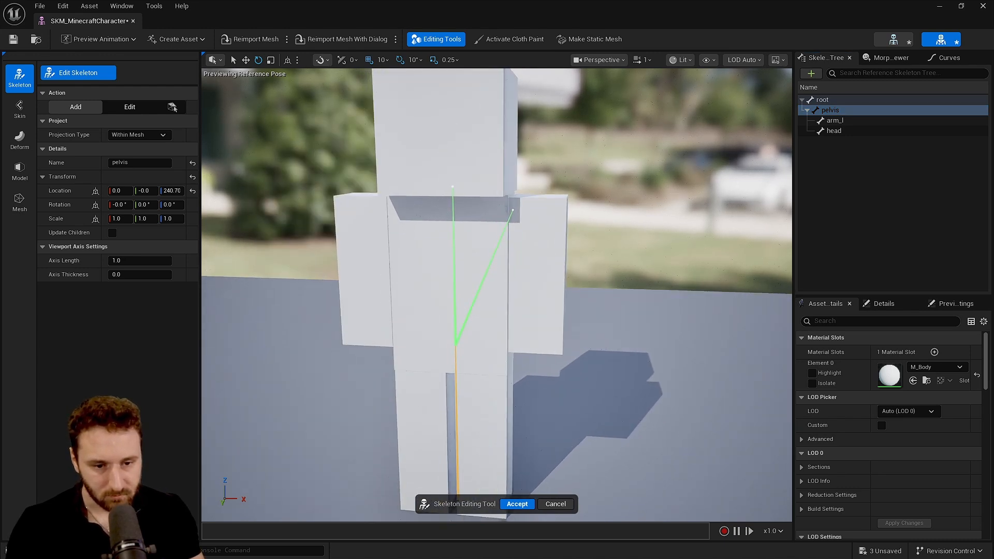
right_click_drag(472, 352, 498, 354)
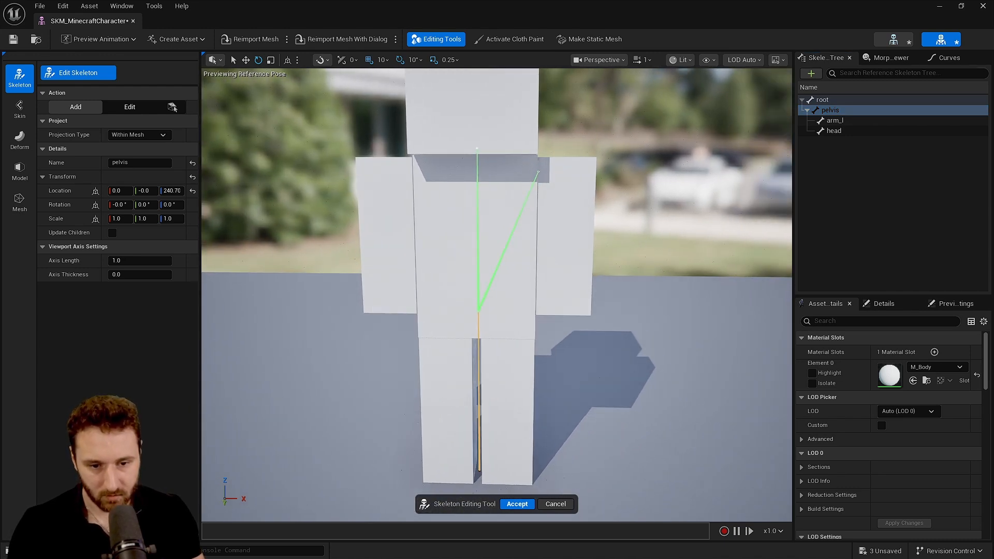
left_click(507, 340)
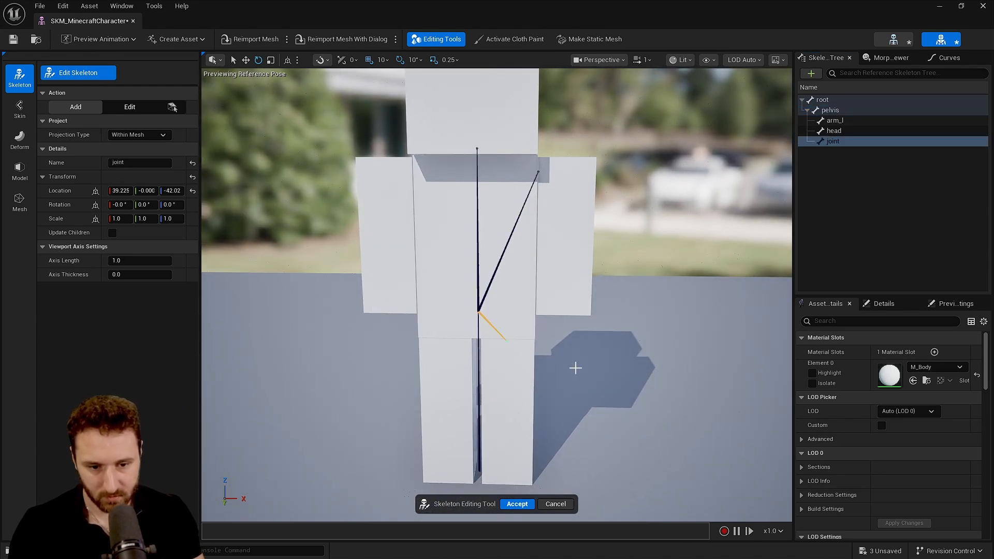
left_click(139, 162)
type("leg_")
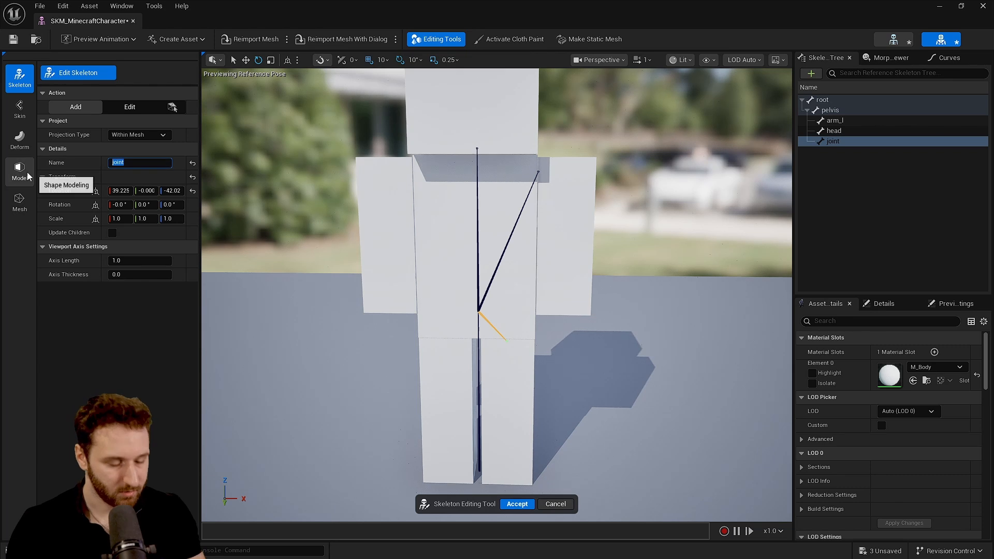
type("l")
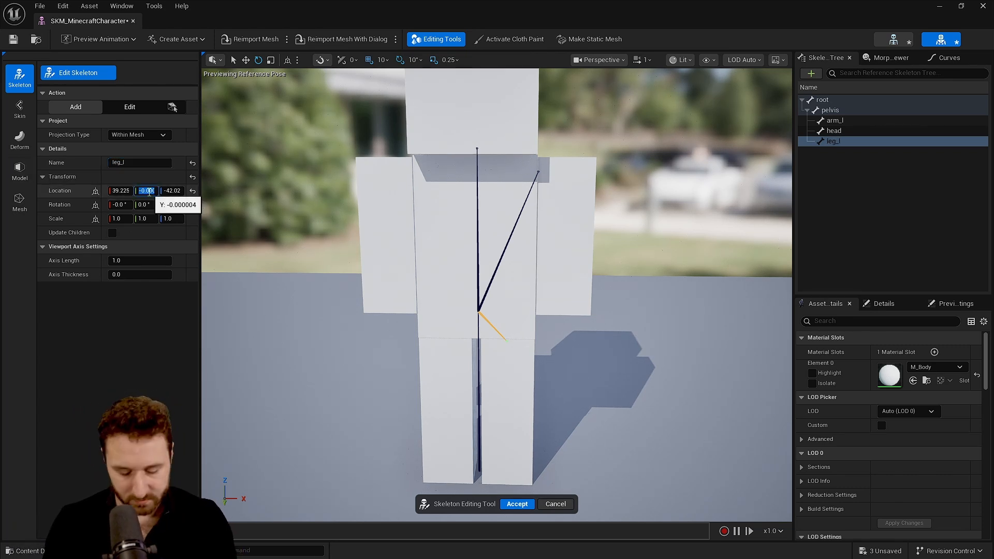
Set the Y location of the leg_l bone to 0.
left_click(147, 191)
left_click(155, 190)
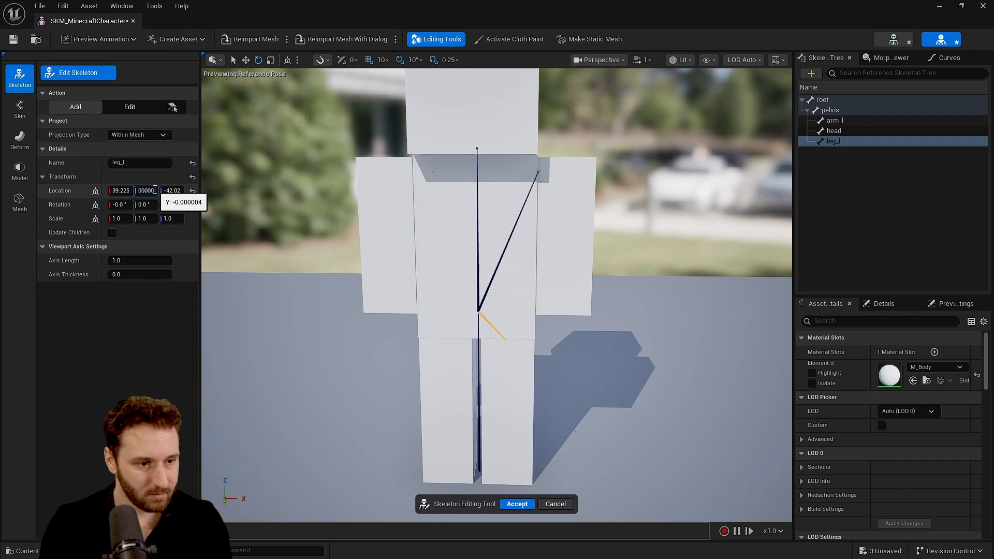
key("BackSpace")
key("BackSpace")
key("BackSpace")
key("Return")
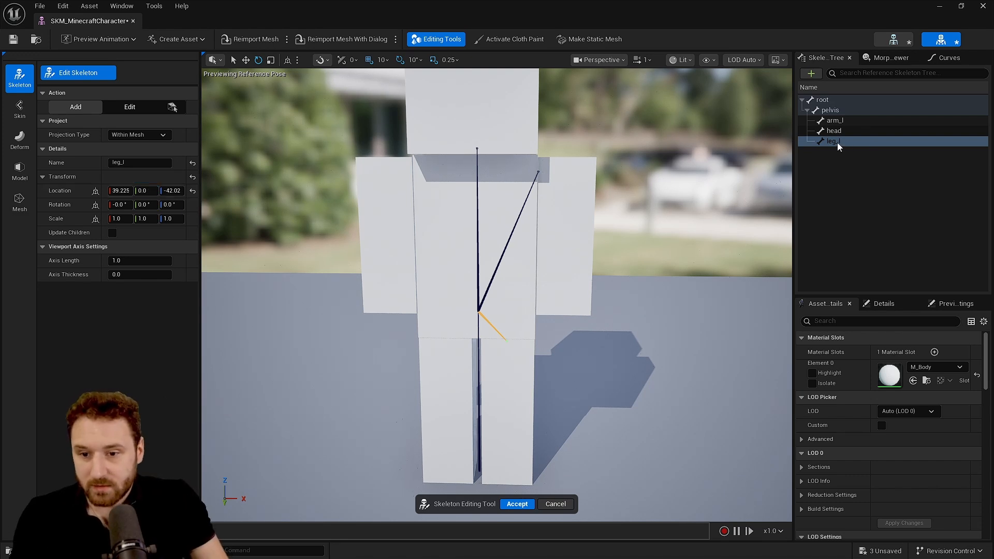
Shift the arm_l bone outward to an X location of about 81.94.
left_click(834, 120)
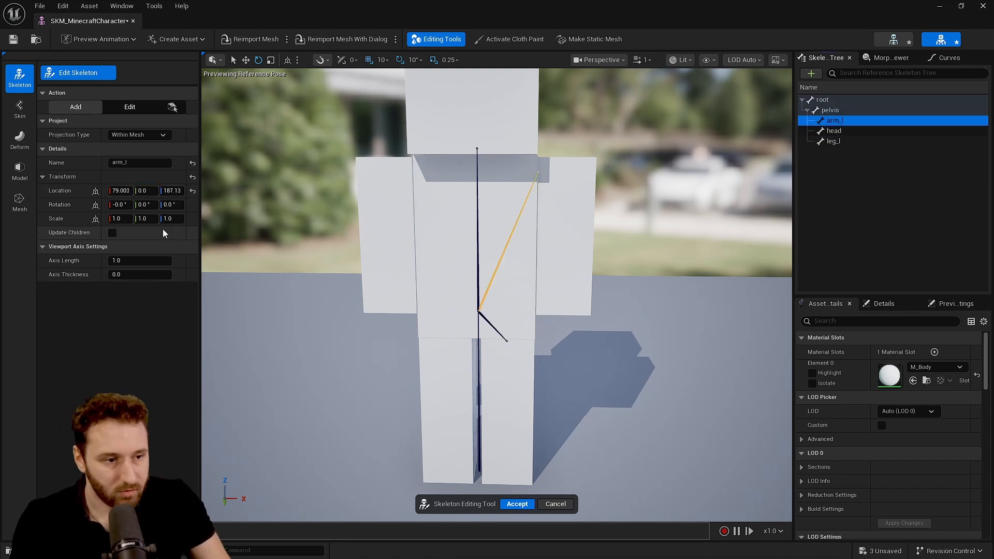
left_click_drag(117, 192, 122, 191)
middle_click_drag(535, 169, 551, 161)
Mirror the arm_l and leg_l bones to the opposite side of the body and accept the skeleton edits.
left_click(130, 106)
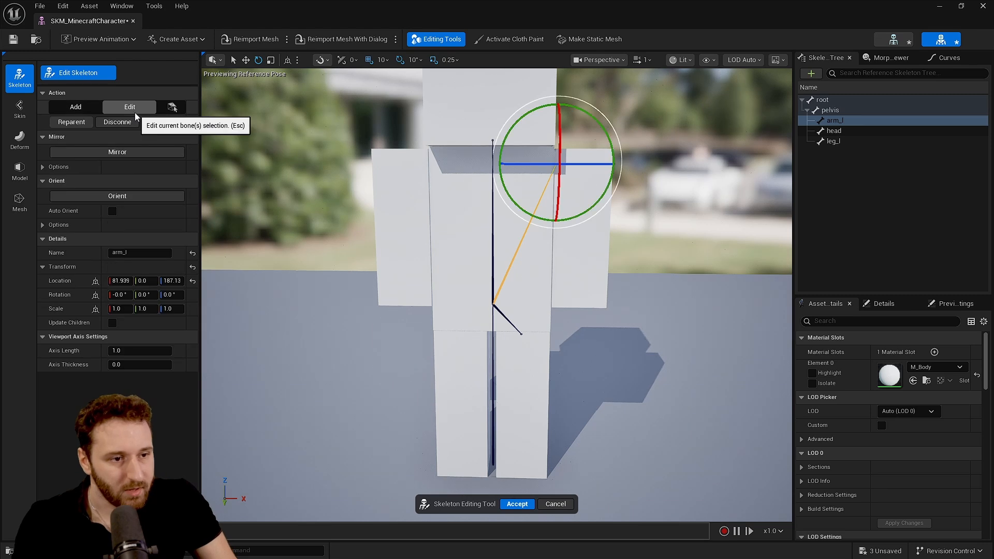
left_click(123, 155)
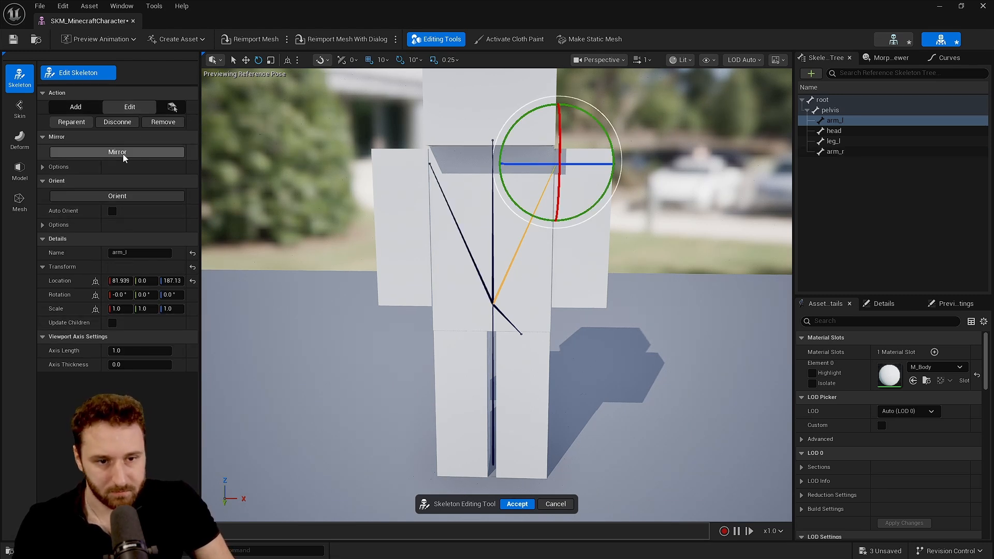
left_click(840, 152)
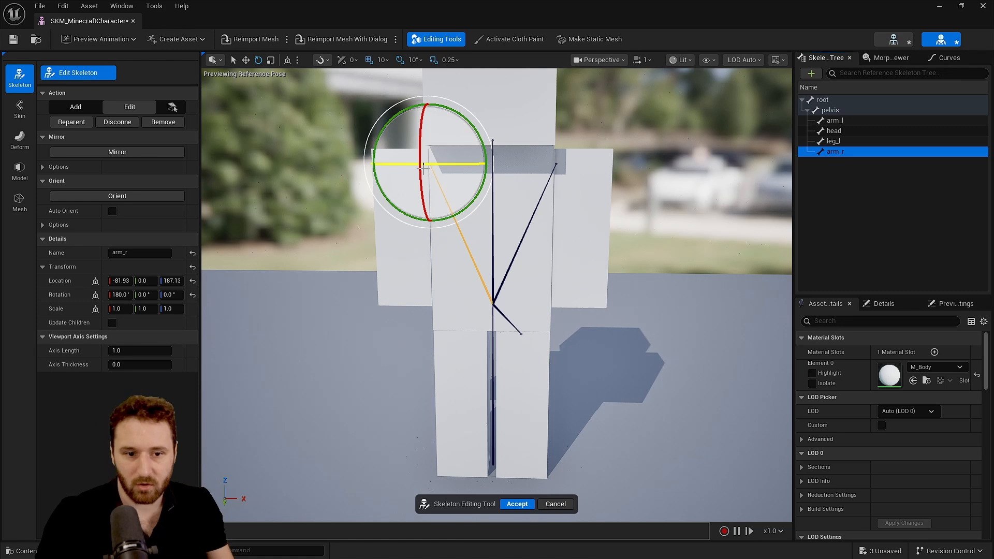
left_click(838, 142)
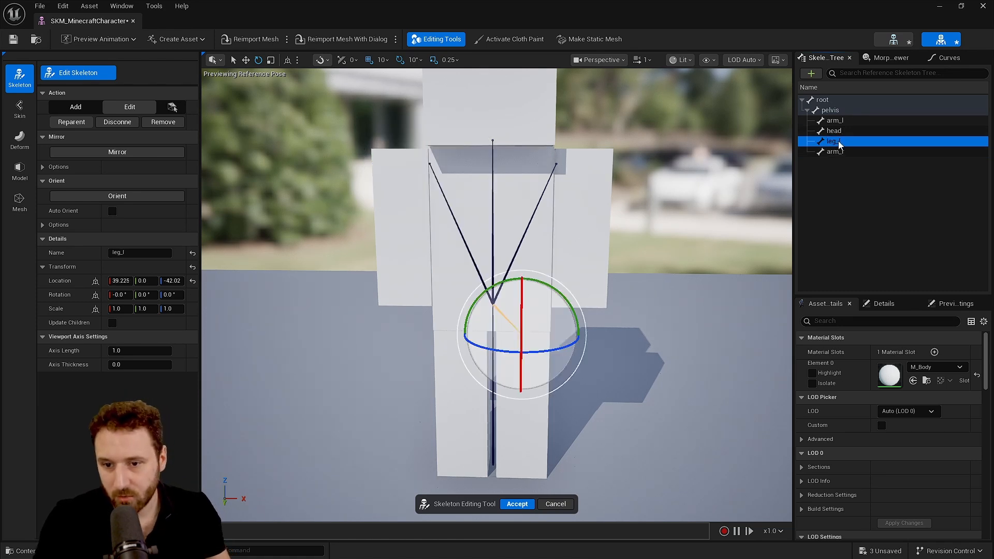
left_click(117, 152)
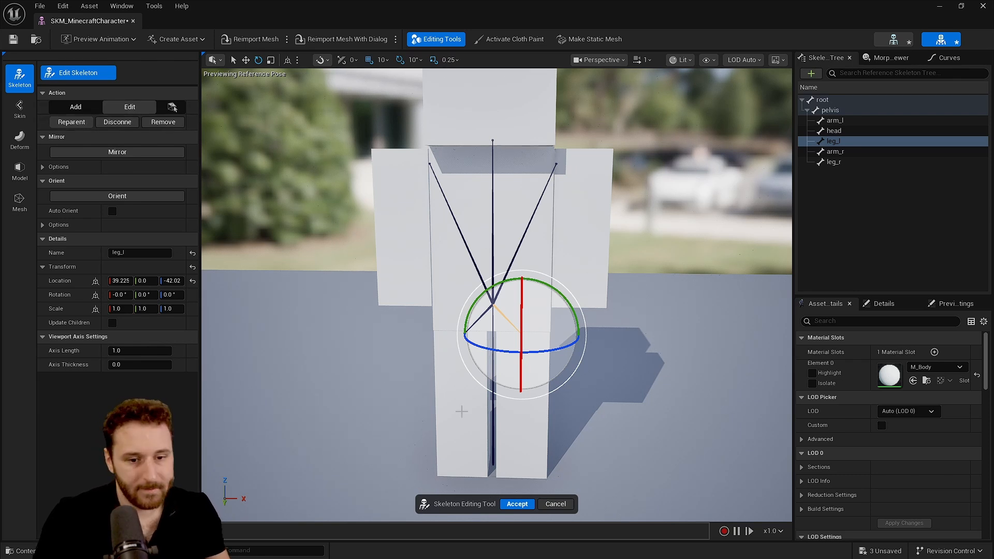
left_click(517, 504)
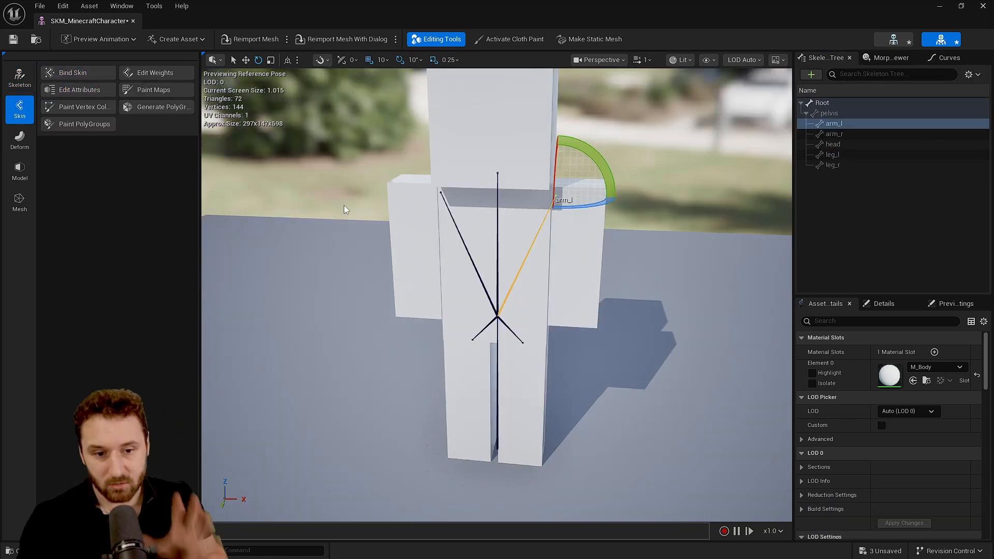
Start the Edit Weights tool, check the root bone's weights, and select pelvis with the weight editing mode set to Mesh.
left_click(161, 72)
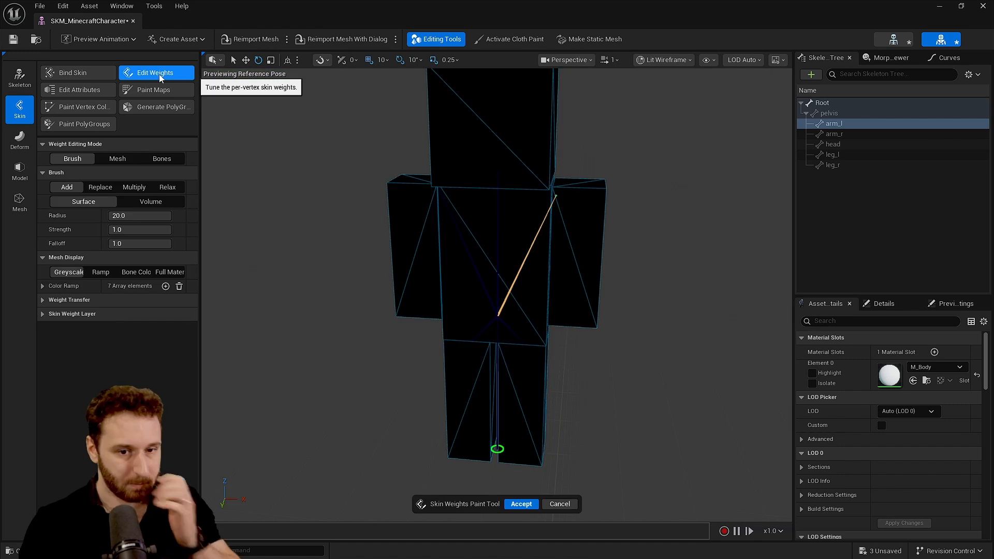
left_click(828, 103)
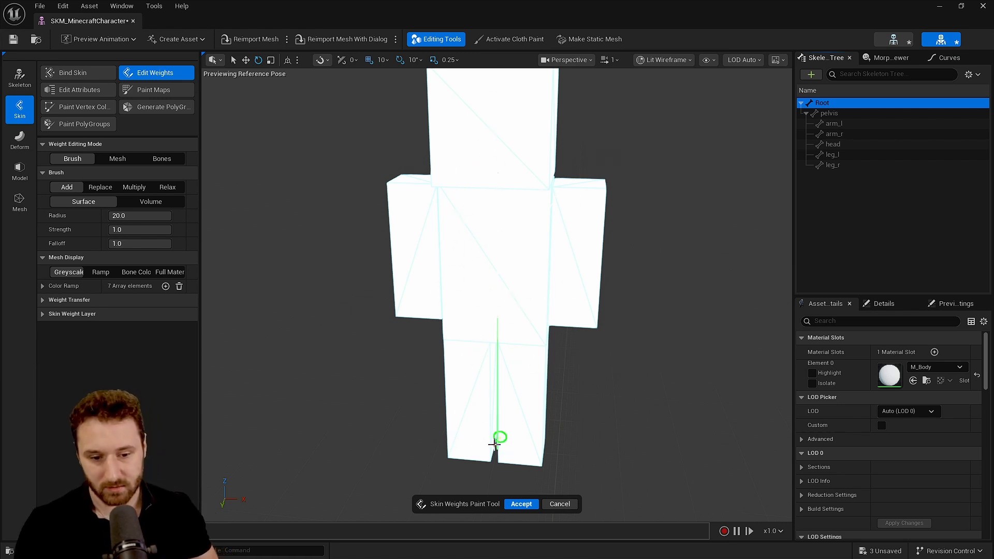
left_click(833, 115)
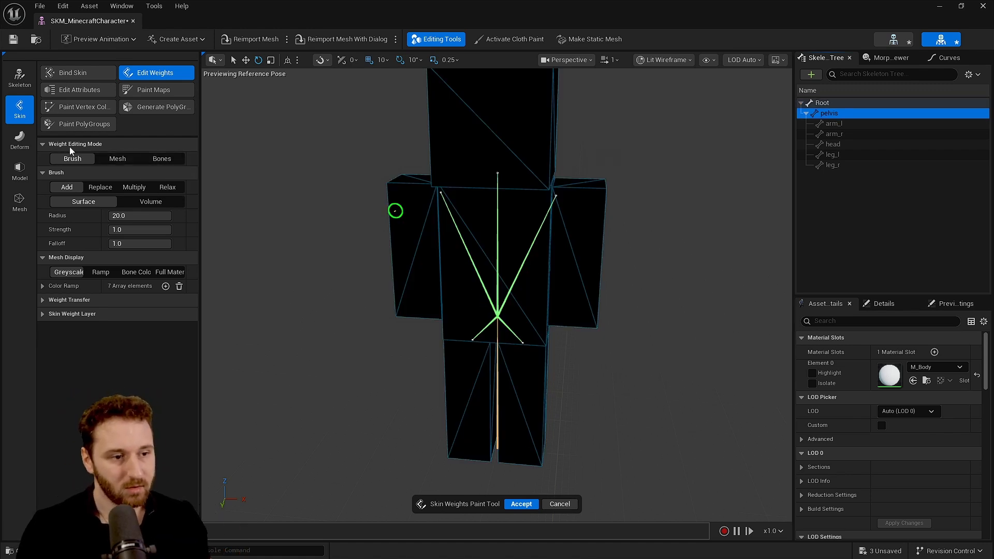
left_click(121, 161)
left_click(43, 173)
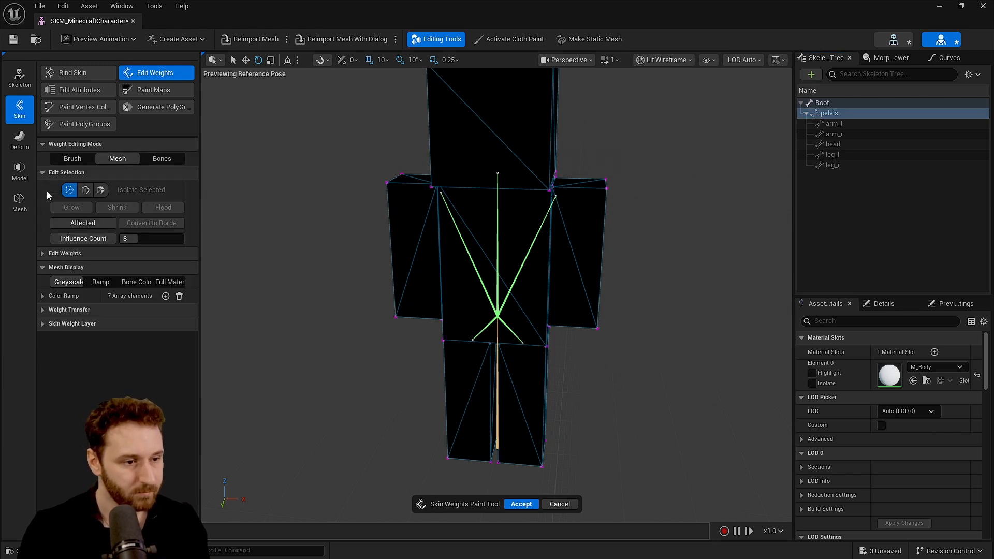
Select all connected vertices of the left arm, add a weight of 1.0 for arm_l, and check the root bone's weights.
left_click(43, 253)
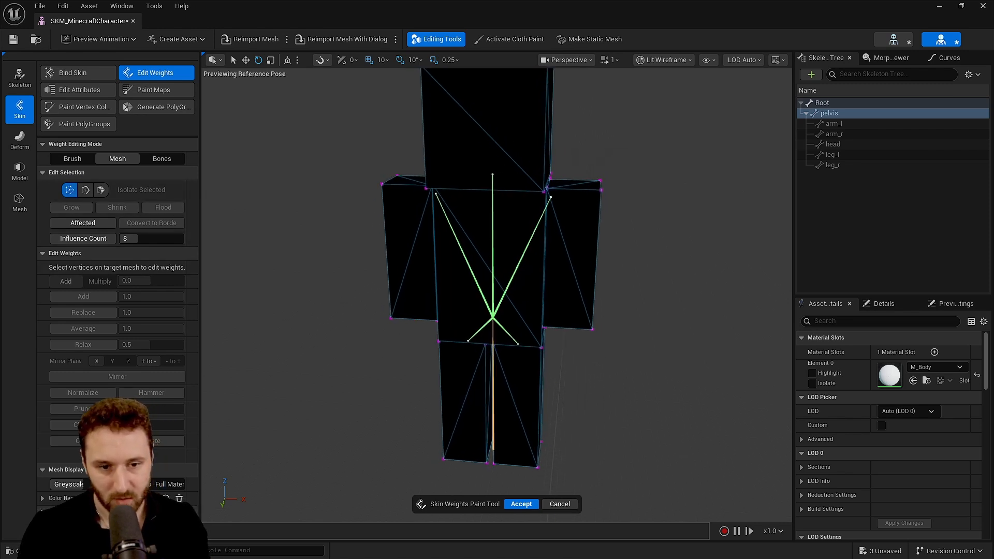
scroll(593, 206, "up", 3)
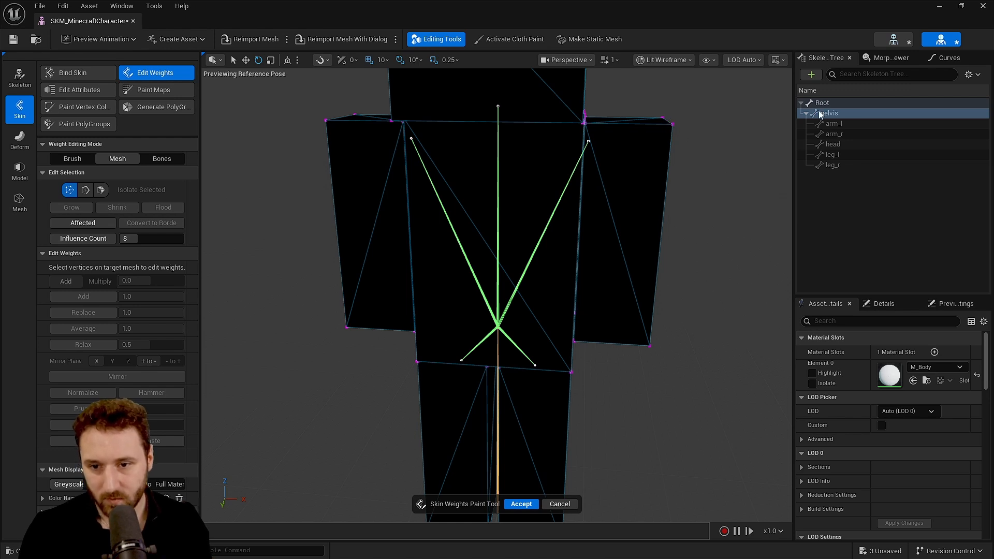
left_click(836, 124)
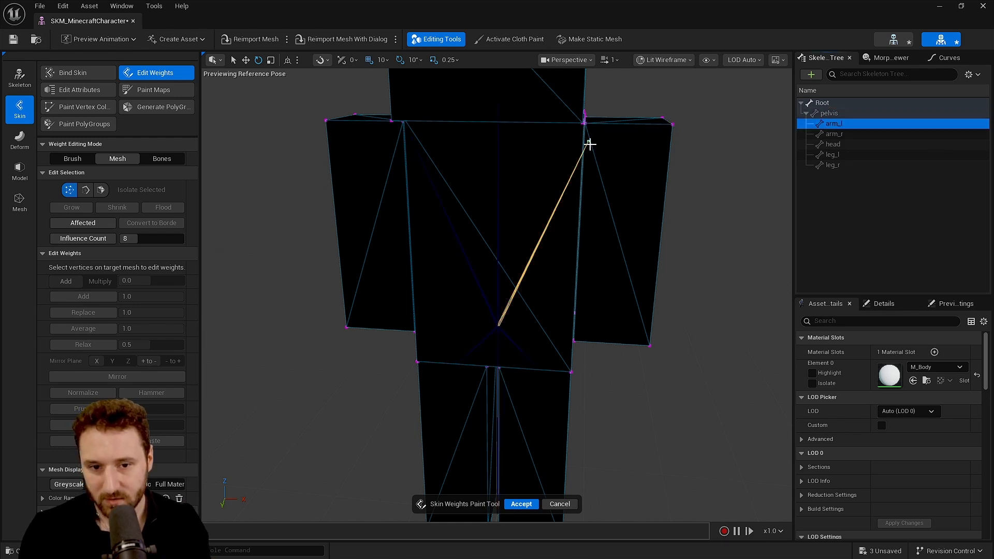
left_click(672, 125)
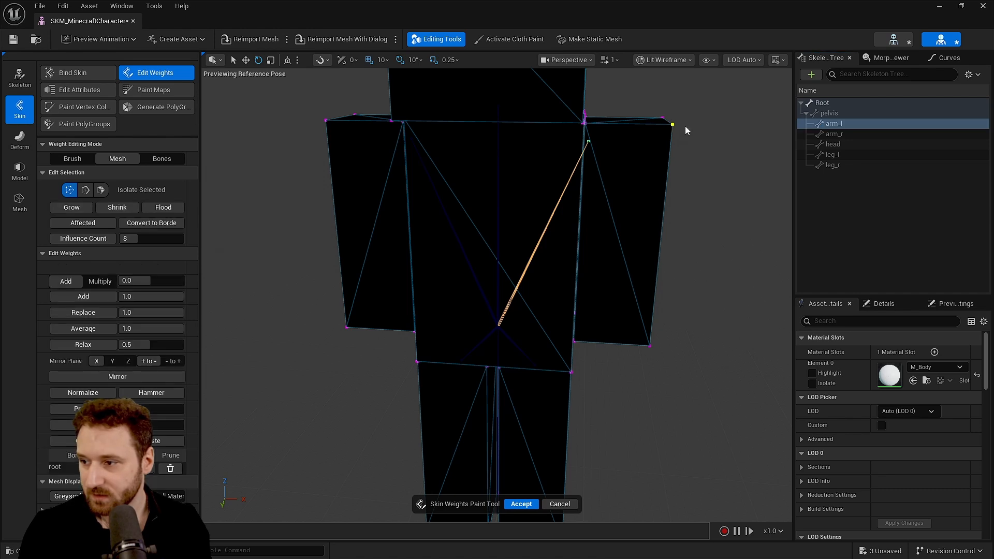
left_click(159, 209)
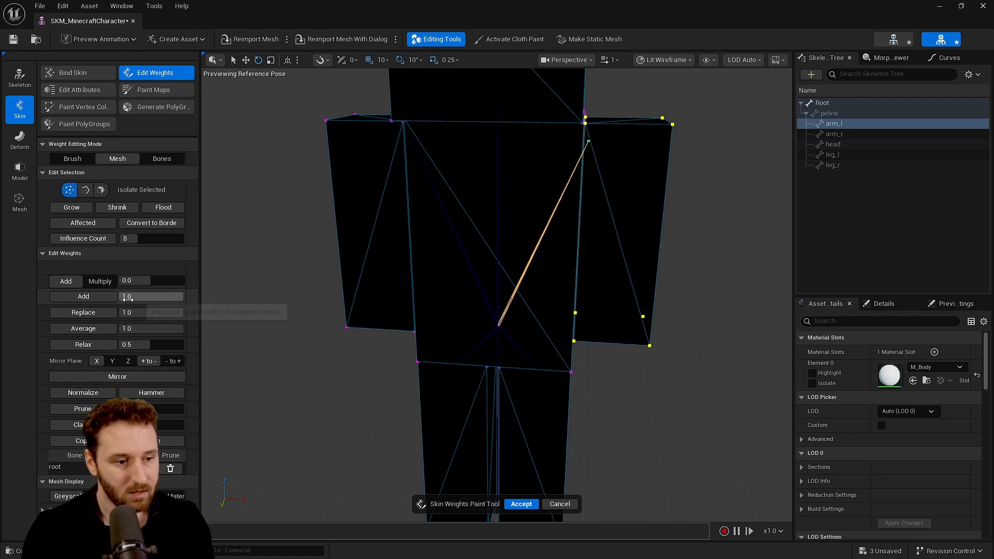
left_click(91, 297)
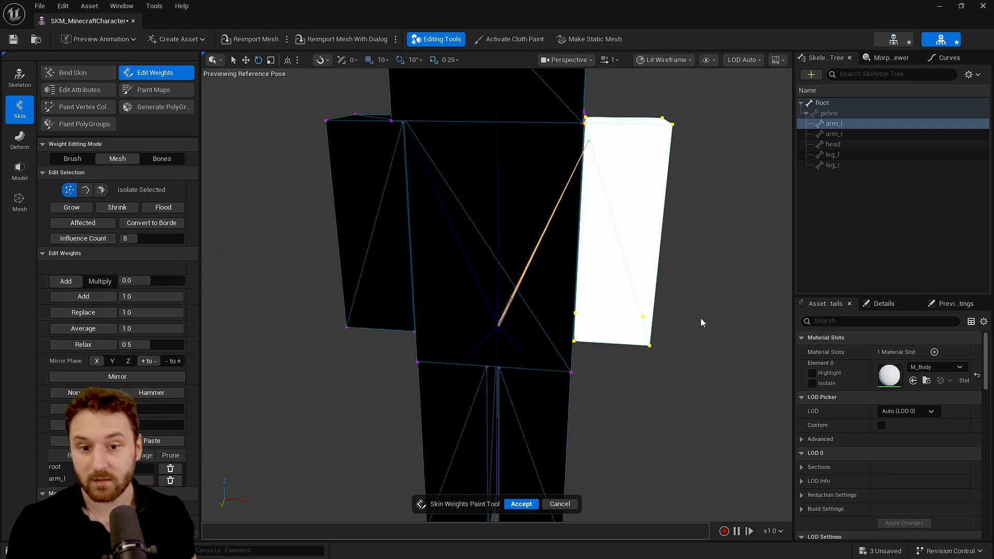
left_click(840, 104)
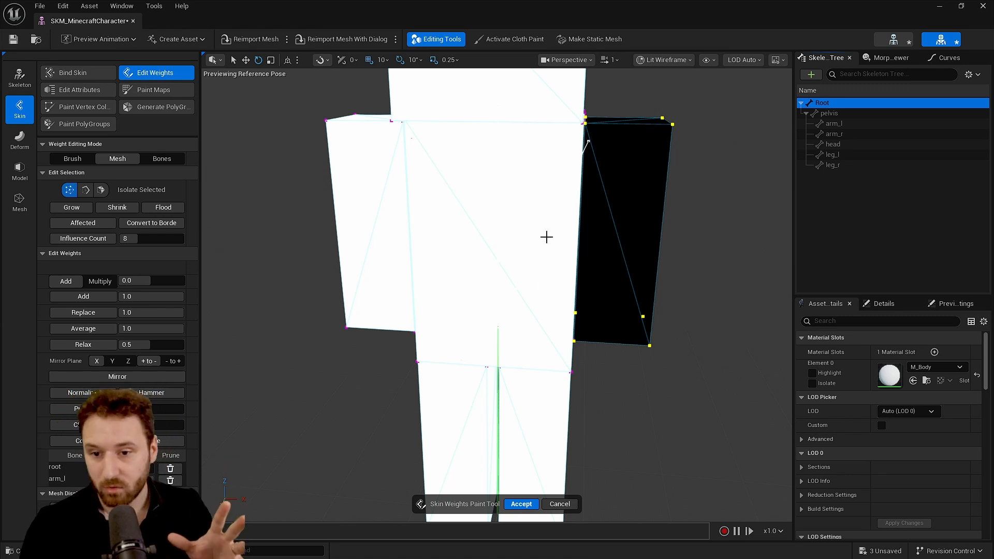
Select all connected vertices of the right arm and add a weight of 1.0 for the arm_r bone.
left_click(842, 134)
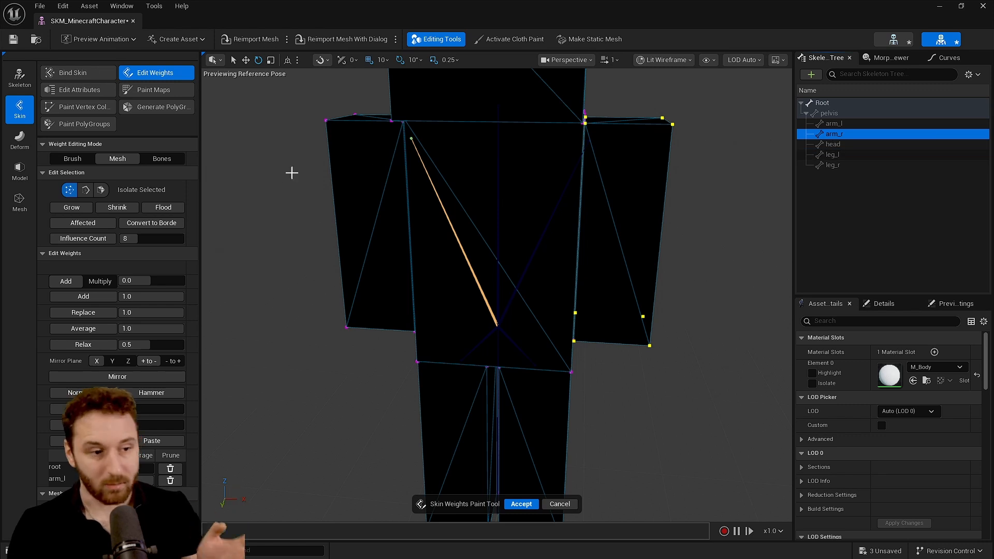
left_click(326, 120)
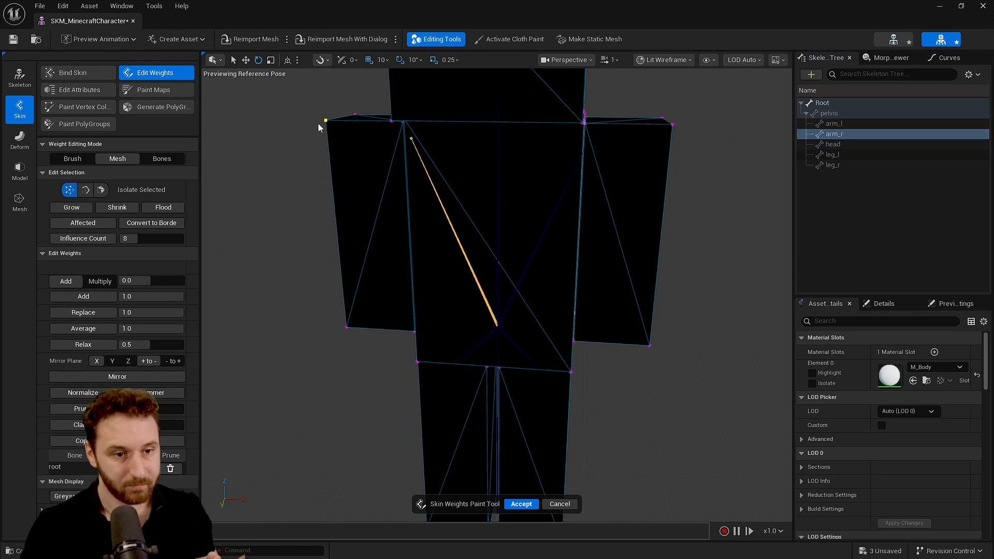
left_click(160, 208)
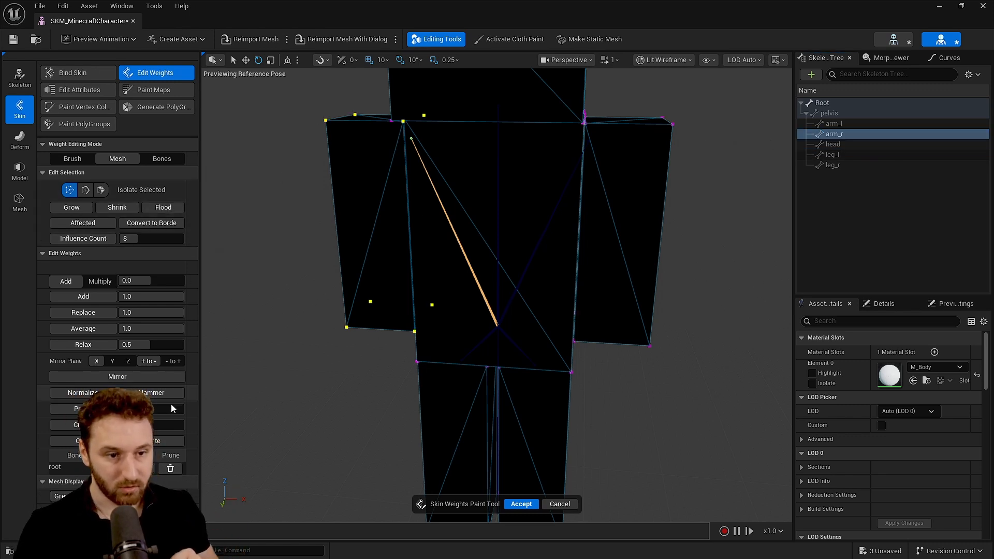
left_click(83, 296)
Select all connected vertices of the head block and add a weight of 1.0 for the head bone.
left_click(838, 146)
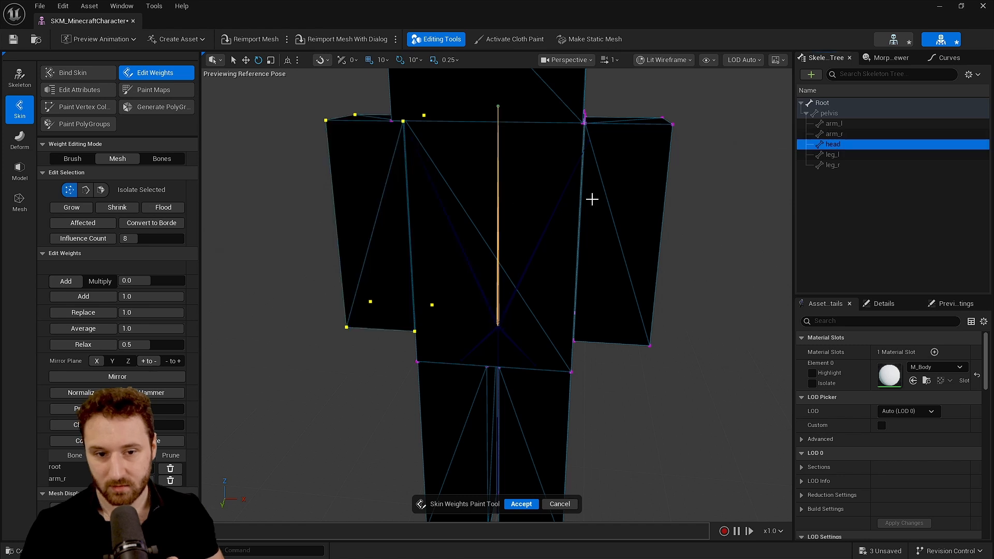
scroll(569, 197, "down", 6)
middle_click_drag(535, 147, 567, 126)
left_click(544, 124)
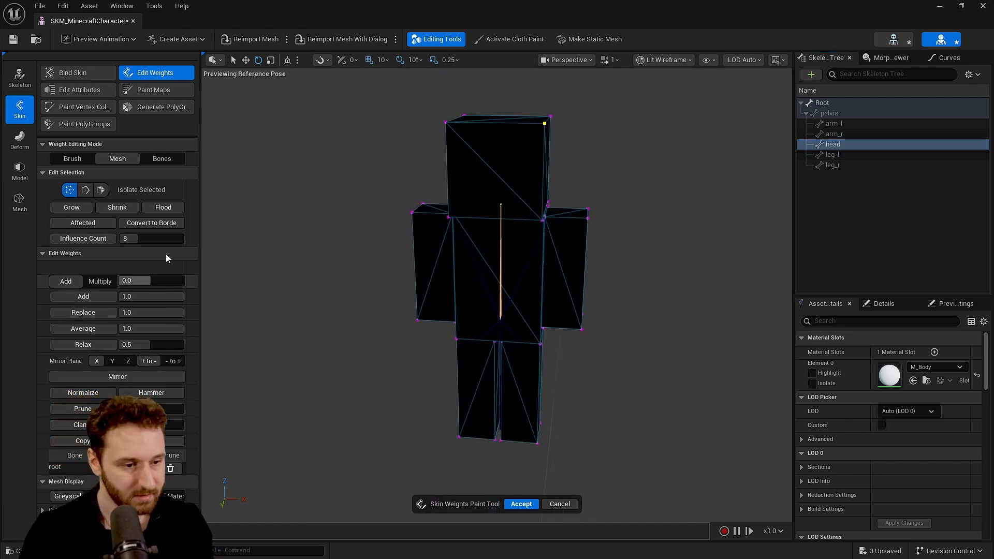
left_click(162, 207)
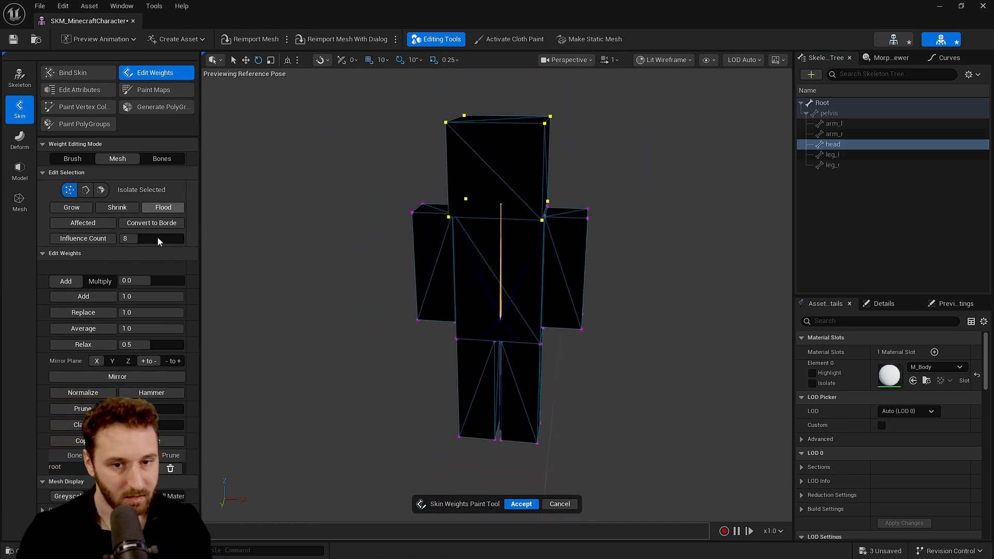
left_click(92, 298)
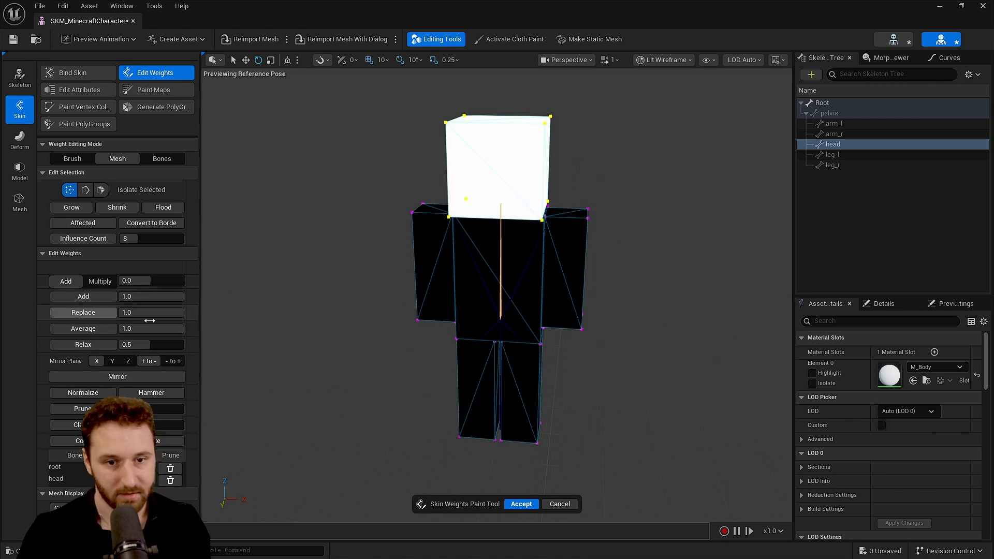
Select all connected vertices of the left leg and add a weight of 1.0 for the leg_l bone.
left_click(834, 155)
right_click_drag(653, 301, 654, 280)
middle_click_drag(559, 355, 548, 435)
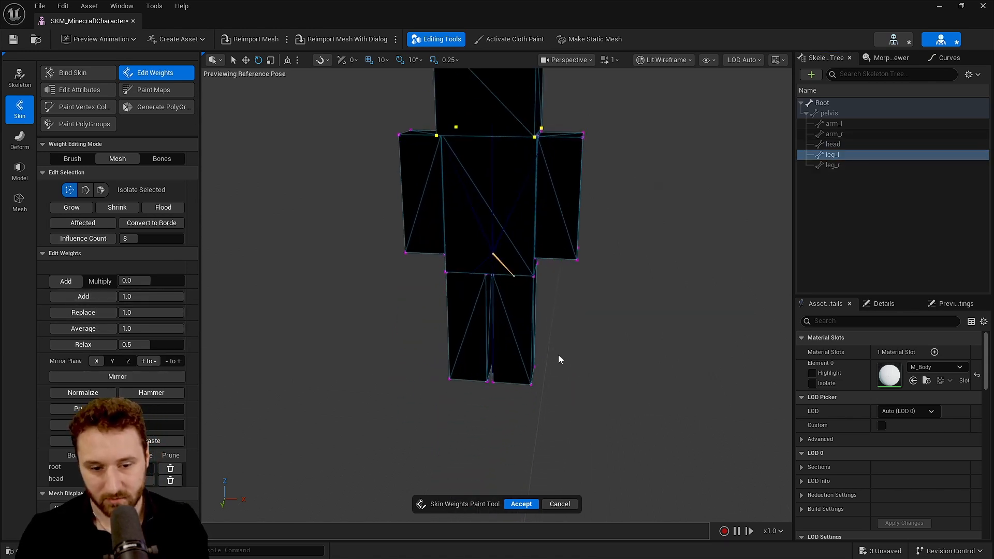
left_click(529, 384)
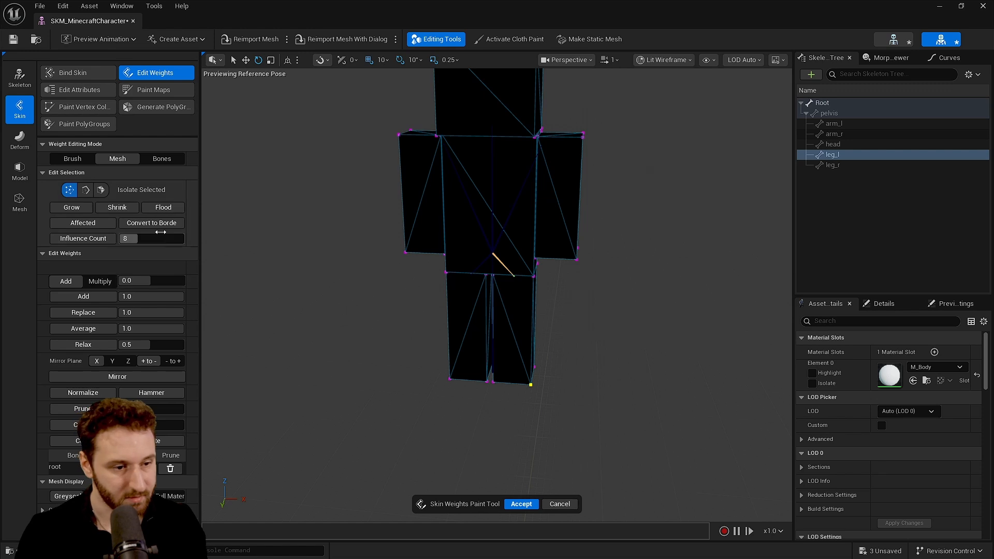
left_click(163, 208)
left_click(84, 298)
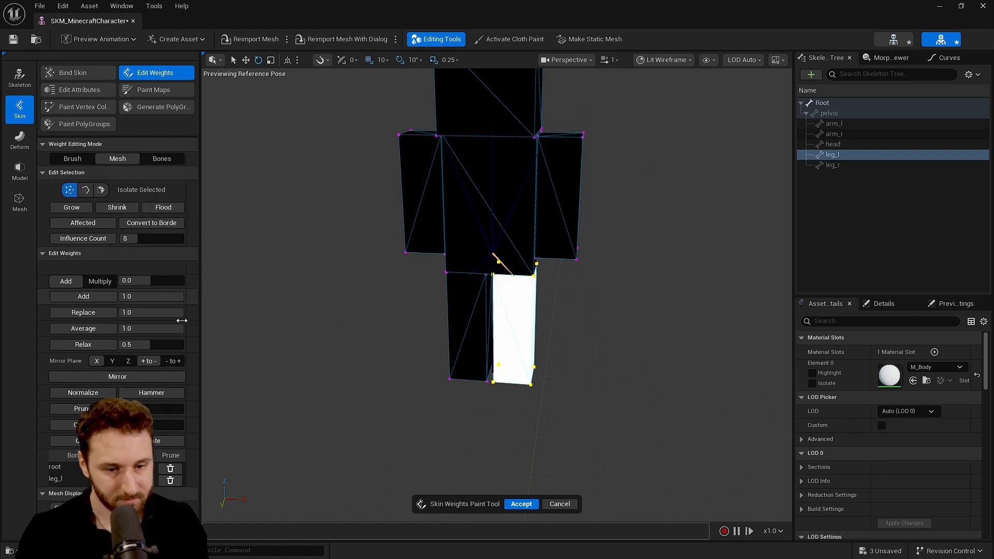
Add a weight of 1.0 for leg_r to the whole connected right leg and accept the weight edits.
left_click(834, 165)
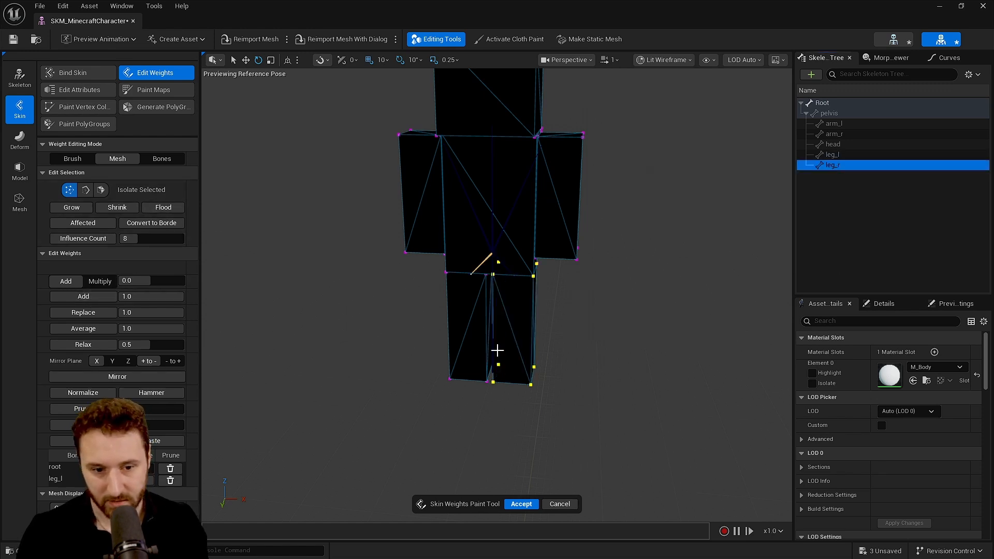
left_click(449, 379)
left_click(175, 207)
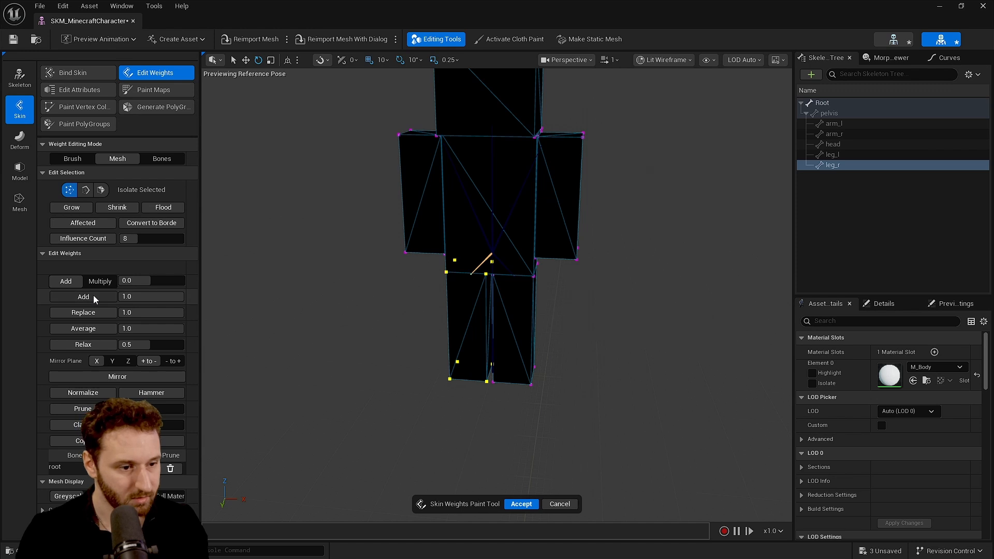
left_click(93, 297)
left_click(521, 504)
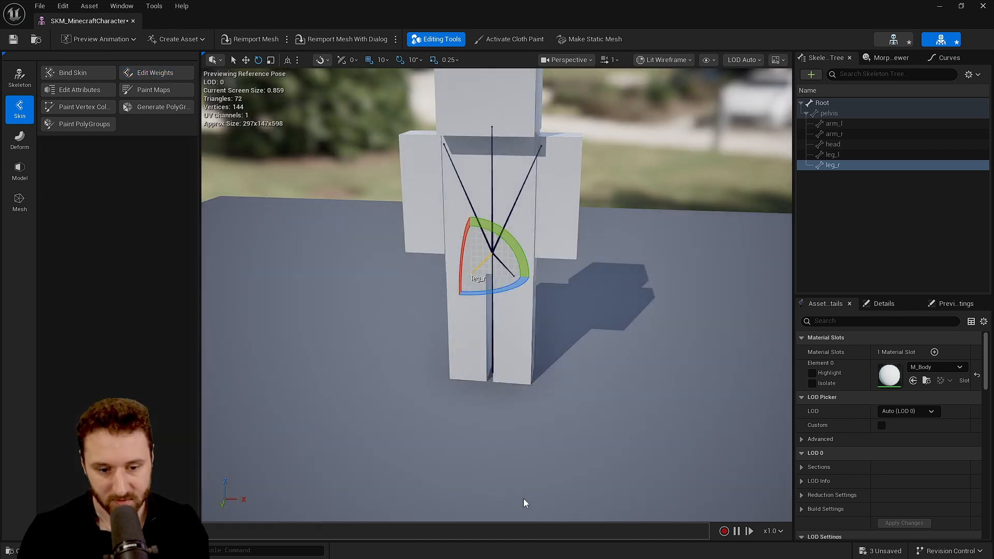
Reopen Edit Weights, check the root bone's weights, and add a weight of 1.0 for pelvis to the whole connected torso.
left_click(155, 73)
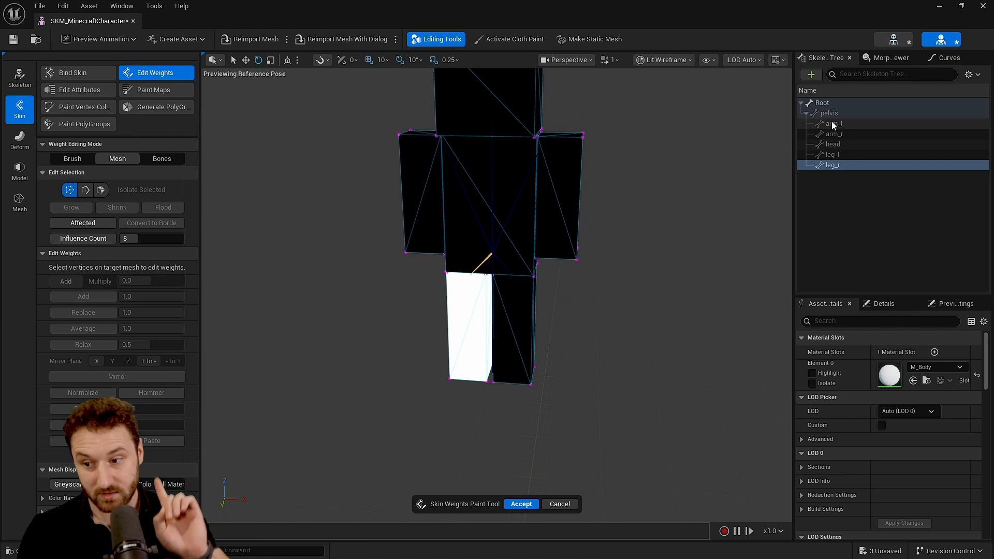
left_click(825, 103)
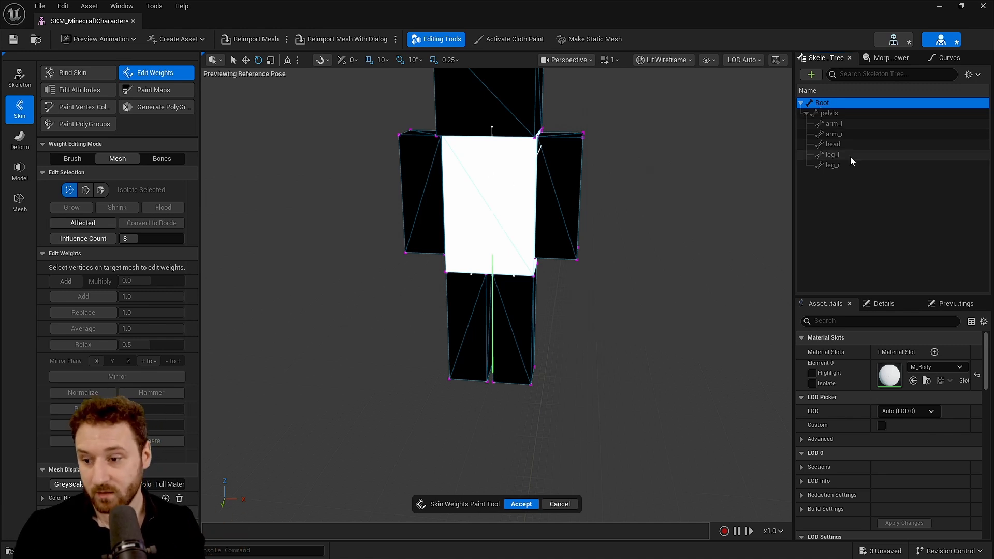
left_click(836, 115)
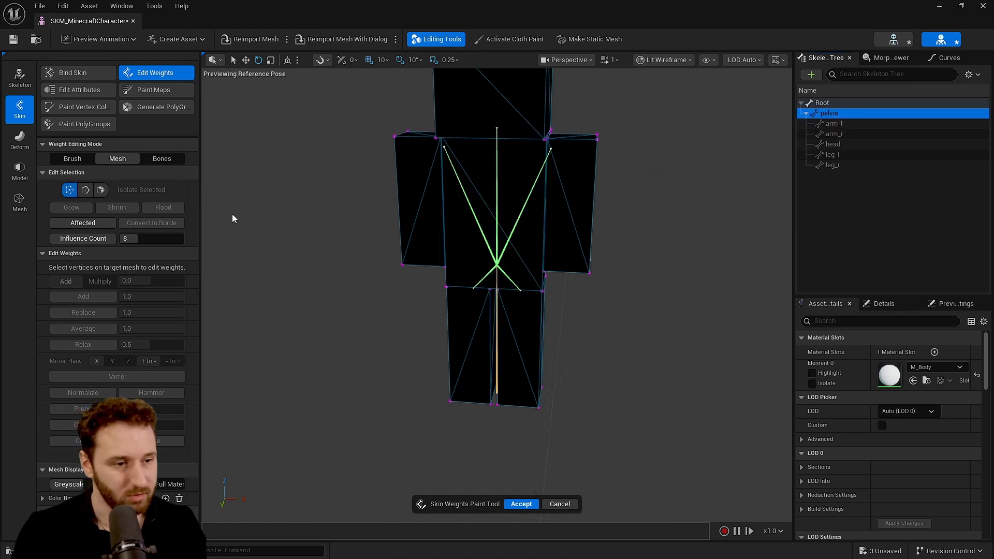
scroll(547, 325, "up", 1)
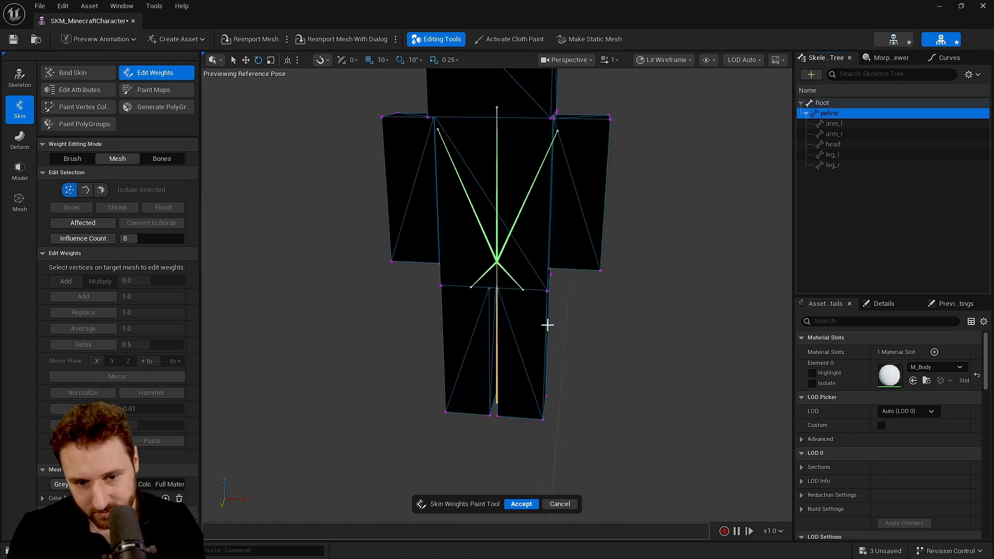
left_click(547, 289)
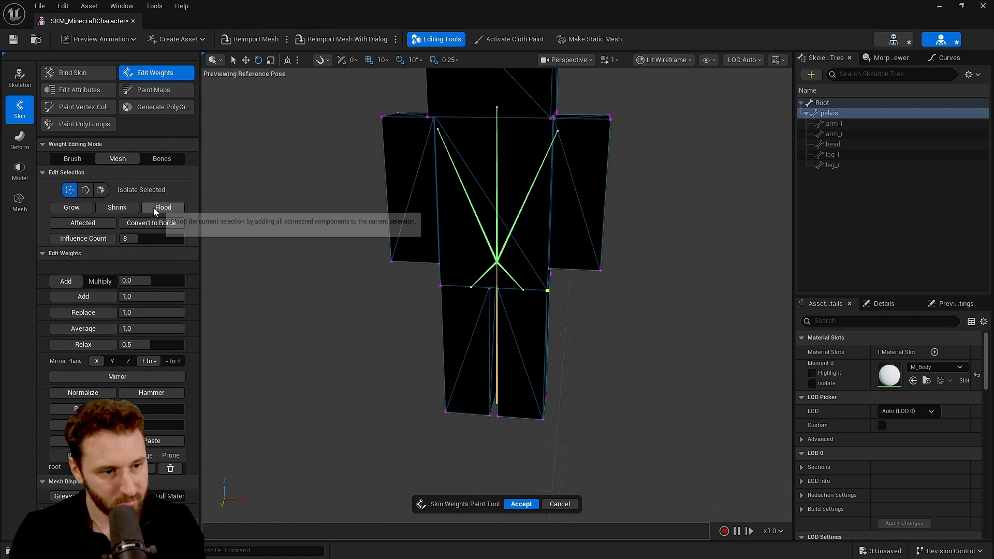
left_click(83, 296)
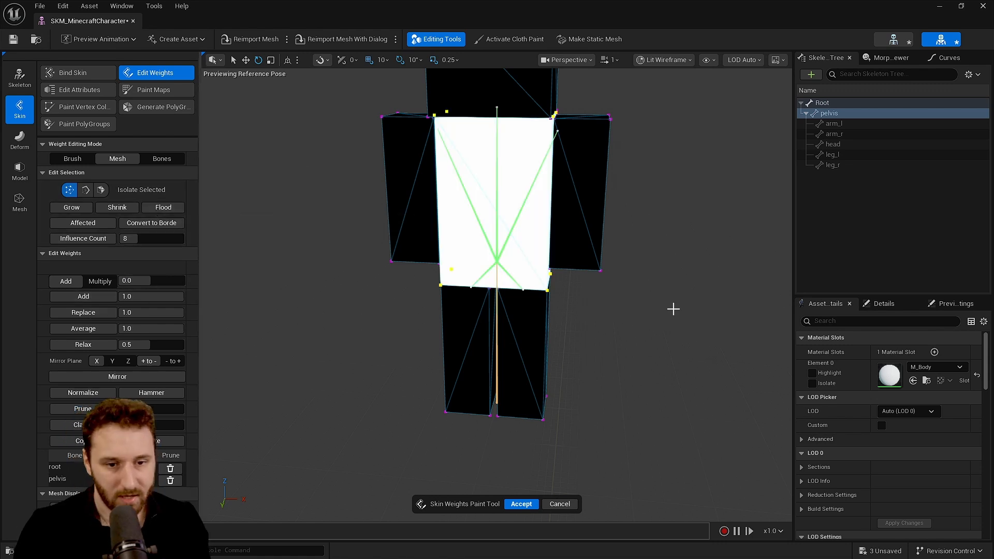
Review the weights of the root, pelvis, arm, head and leg bones one by one, and accept the weight edits.
left_click(823, 103)
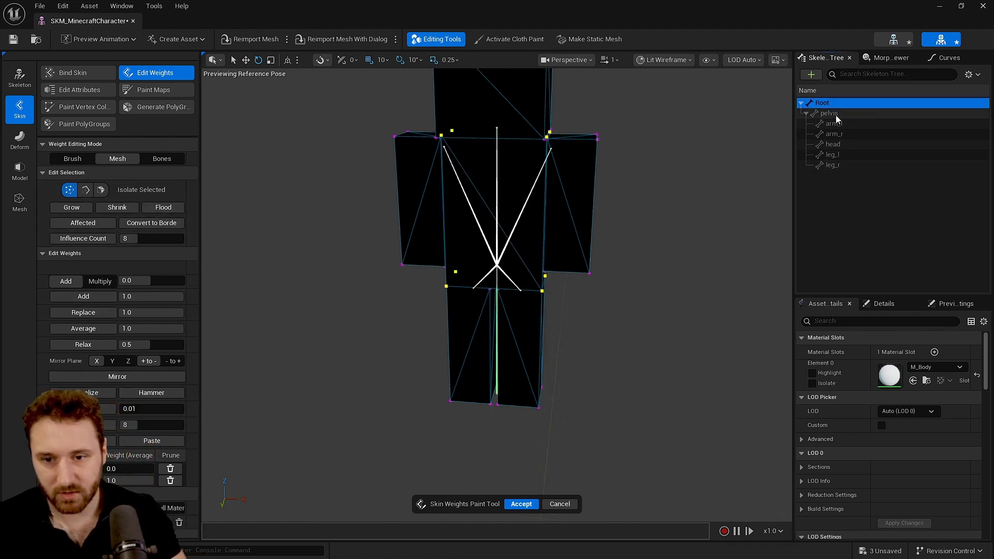
left_click(833, 114)
left_click(832, 124)
left_click(836, 144)
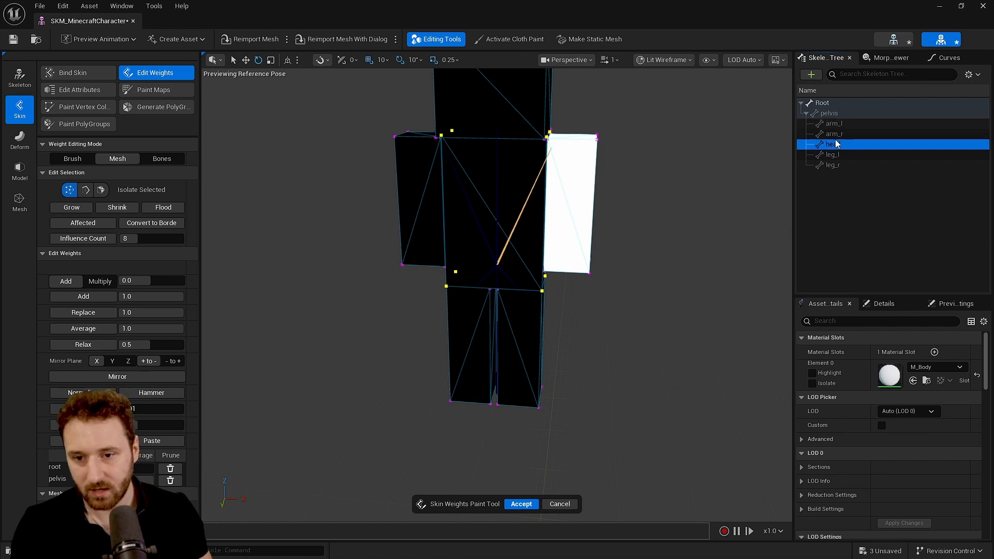
left_click(838, 135)
left_click(836, 144)
left_click(834, 154)
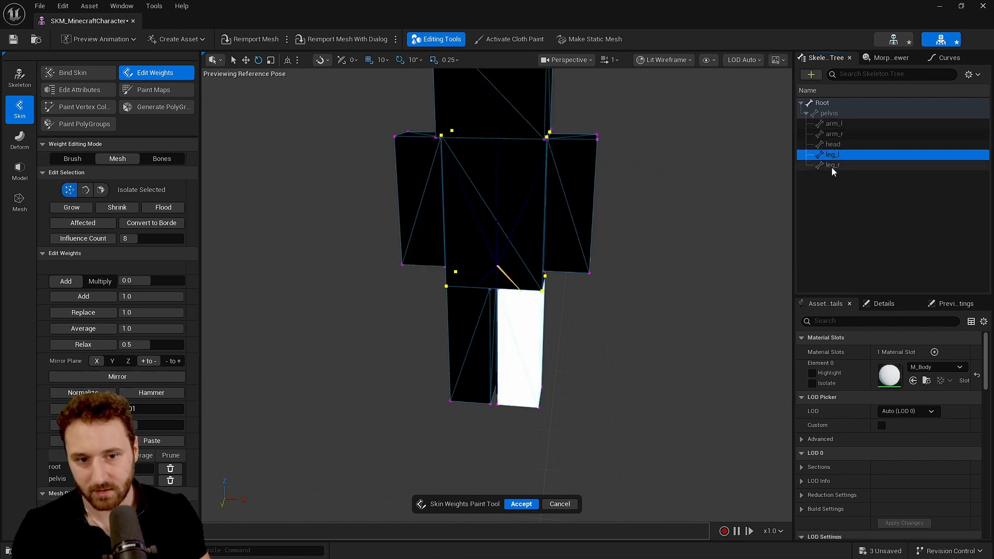
left_click(832, 165)
left_click(521, 504)
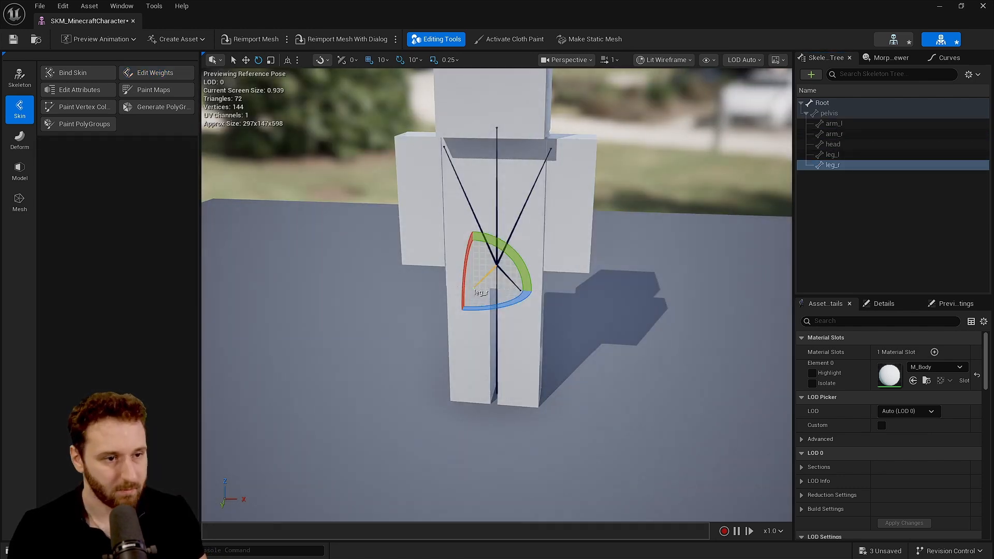
Rotate the arm_l bone in the preview to test how the left arm follows it.
left_click(835, 123)
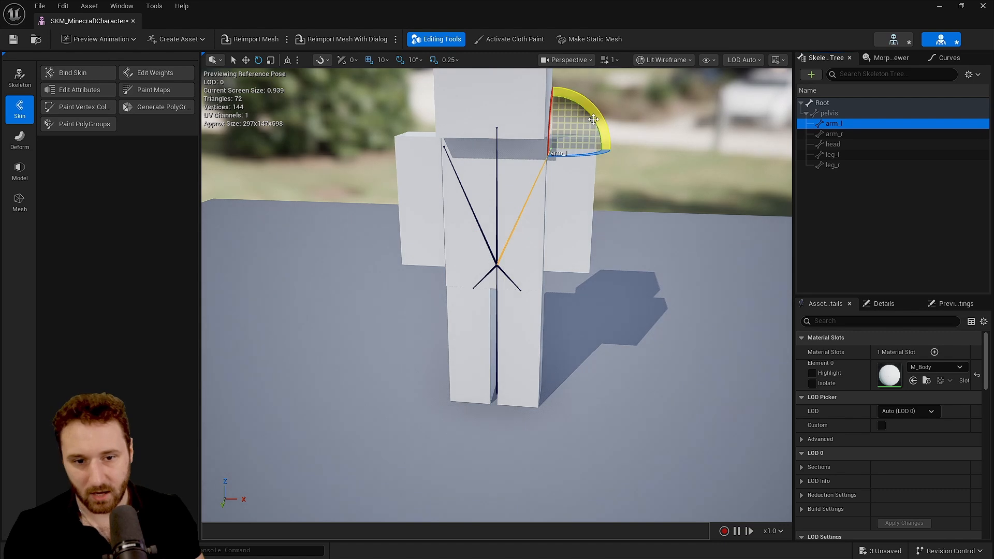
left_click_drag(548, 122, 552, 156)
scroll(553, 156, "down", 3)
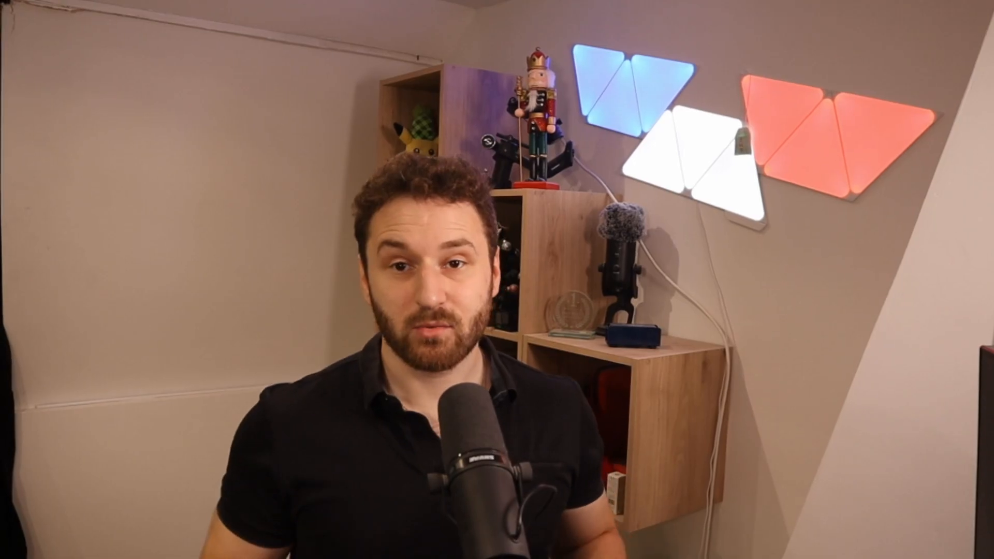